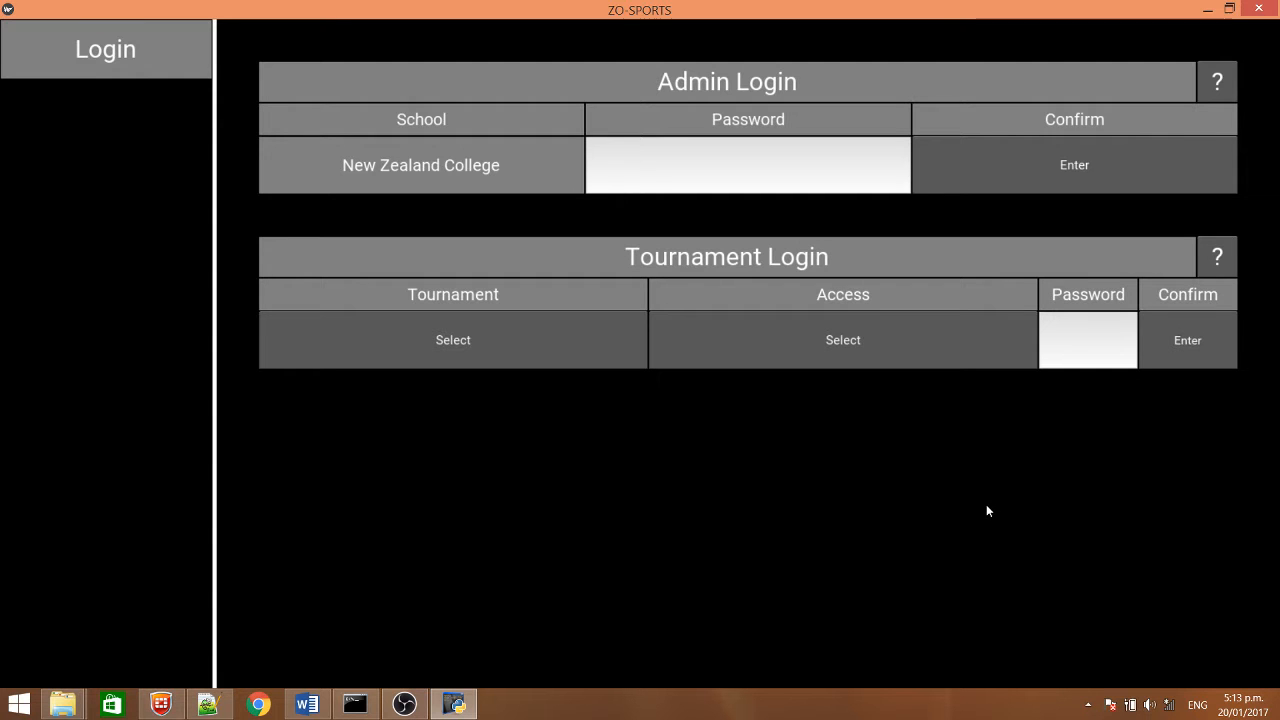
Log in as admin for New Zealand College and open the Athletics Demo tournament
click(1094, 172)
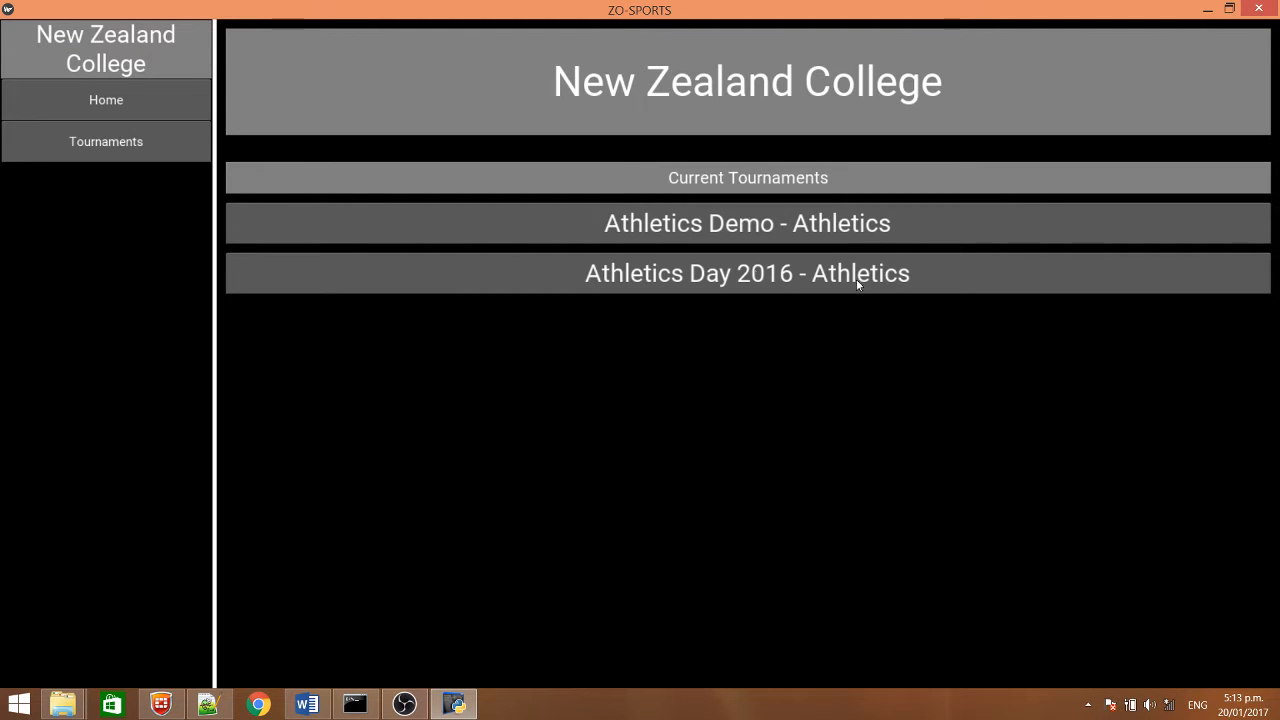
click(914, 231)
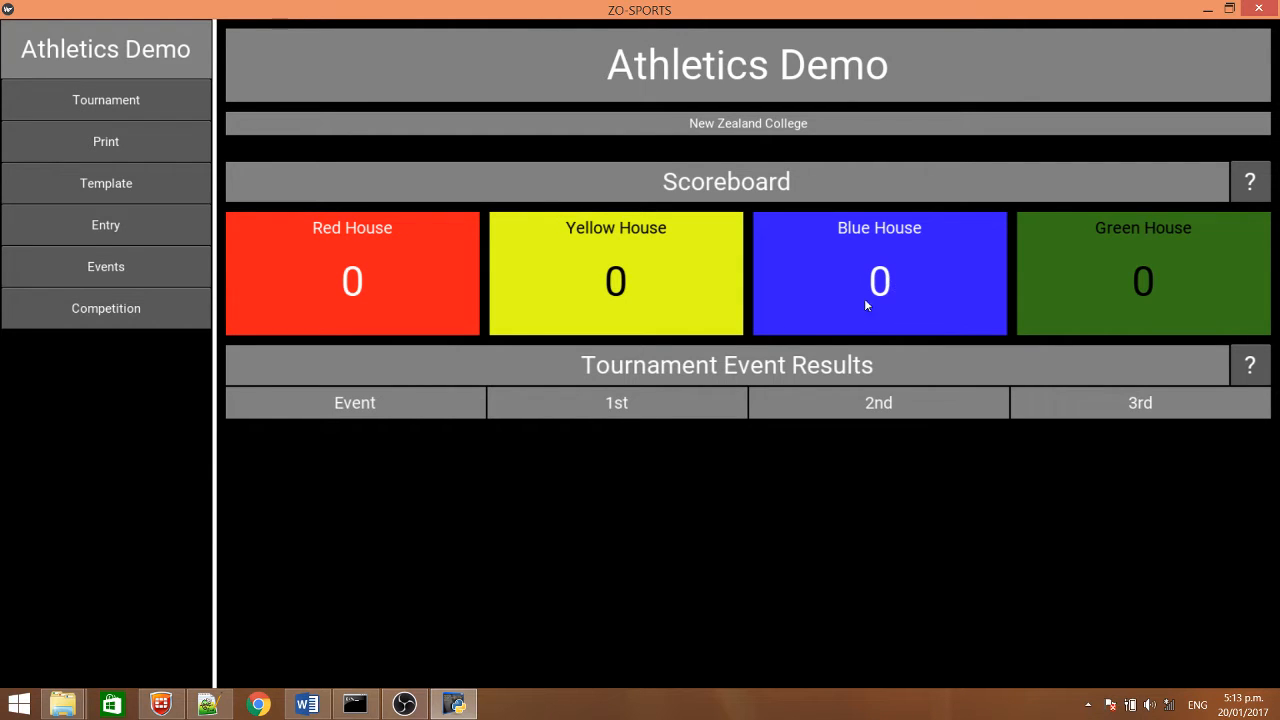
Generate the printable competitor wristbands for Blue House
click(129, 141)
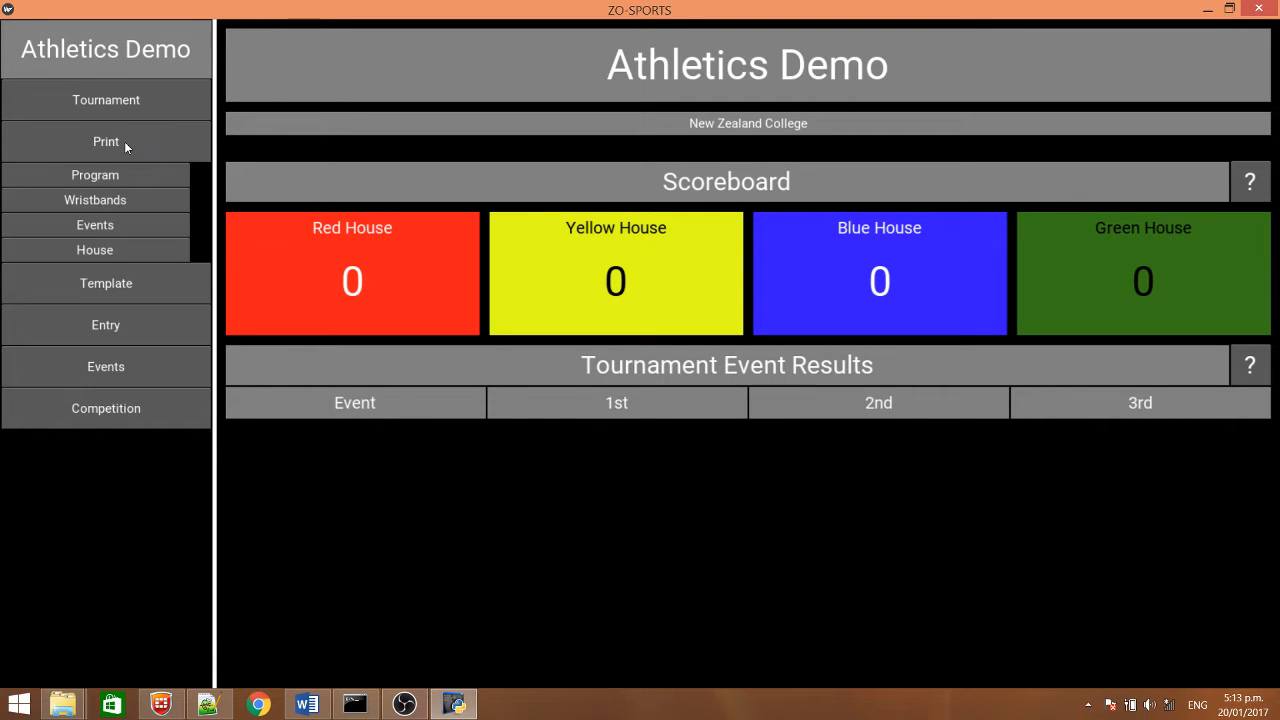
click(130, 199)
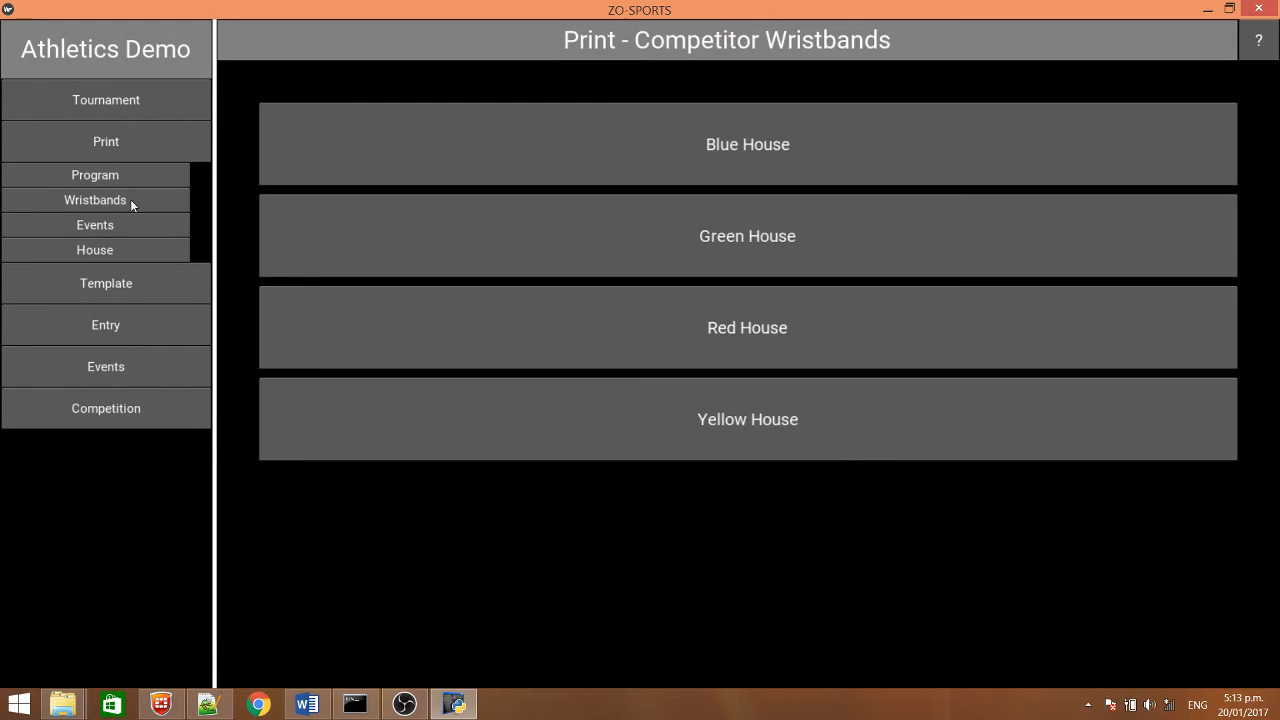
click(813, 147)
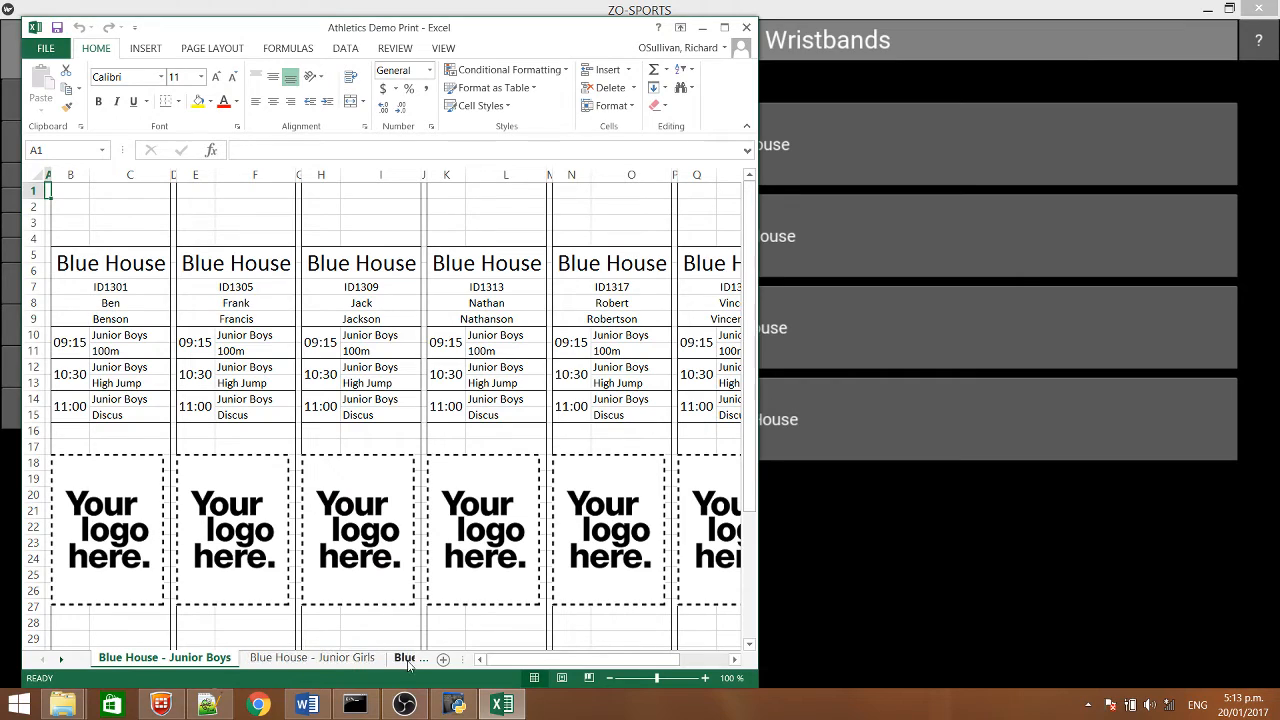
Examine the first Junior Boys wristband's house, competitor ID, name, event times and logo, and close the workbook
click(118, 265)
click(122, 288)
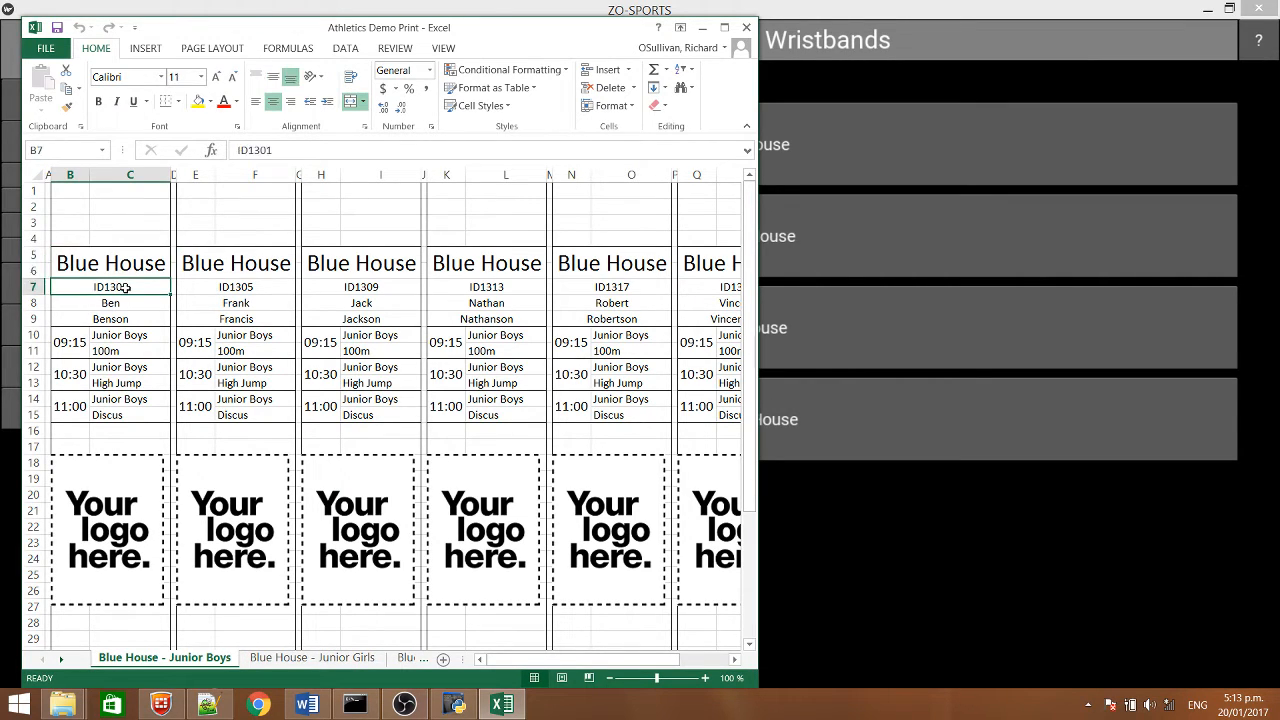
drag(122, 304, 120, 414)
click(70, 340)
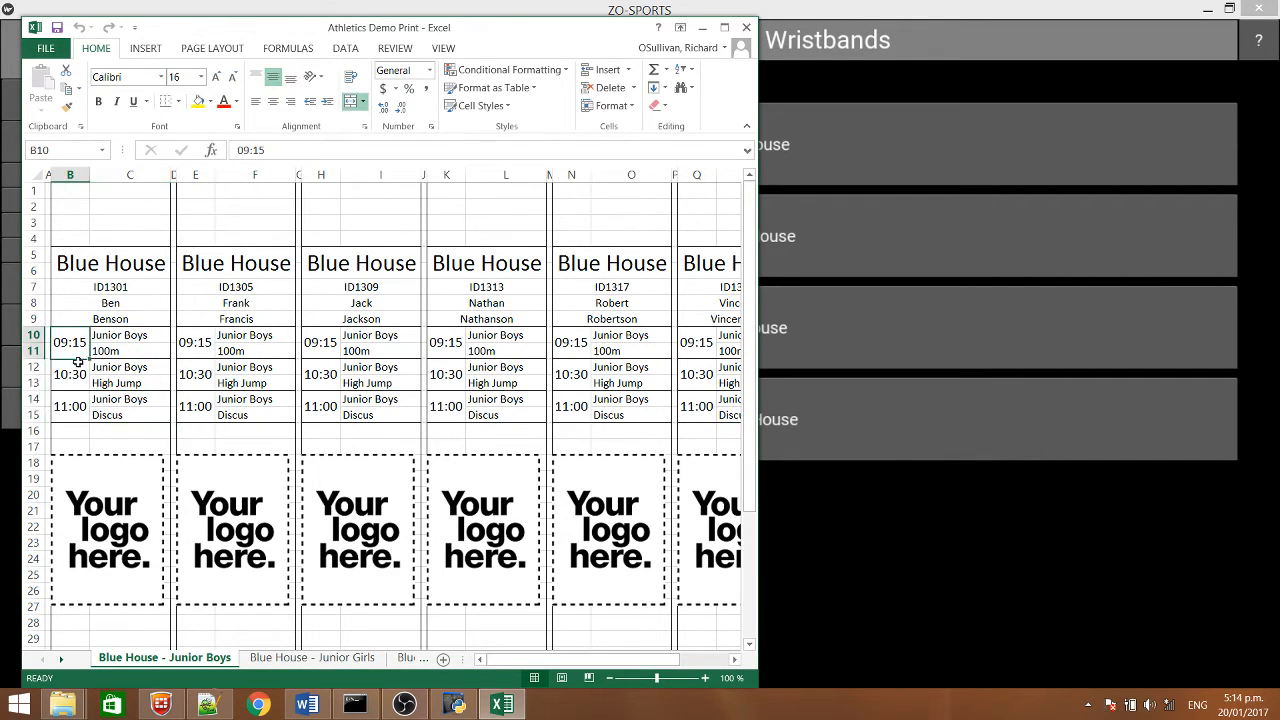
click(78, 376)
click(82, 406)
click(118, 513)
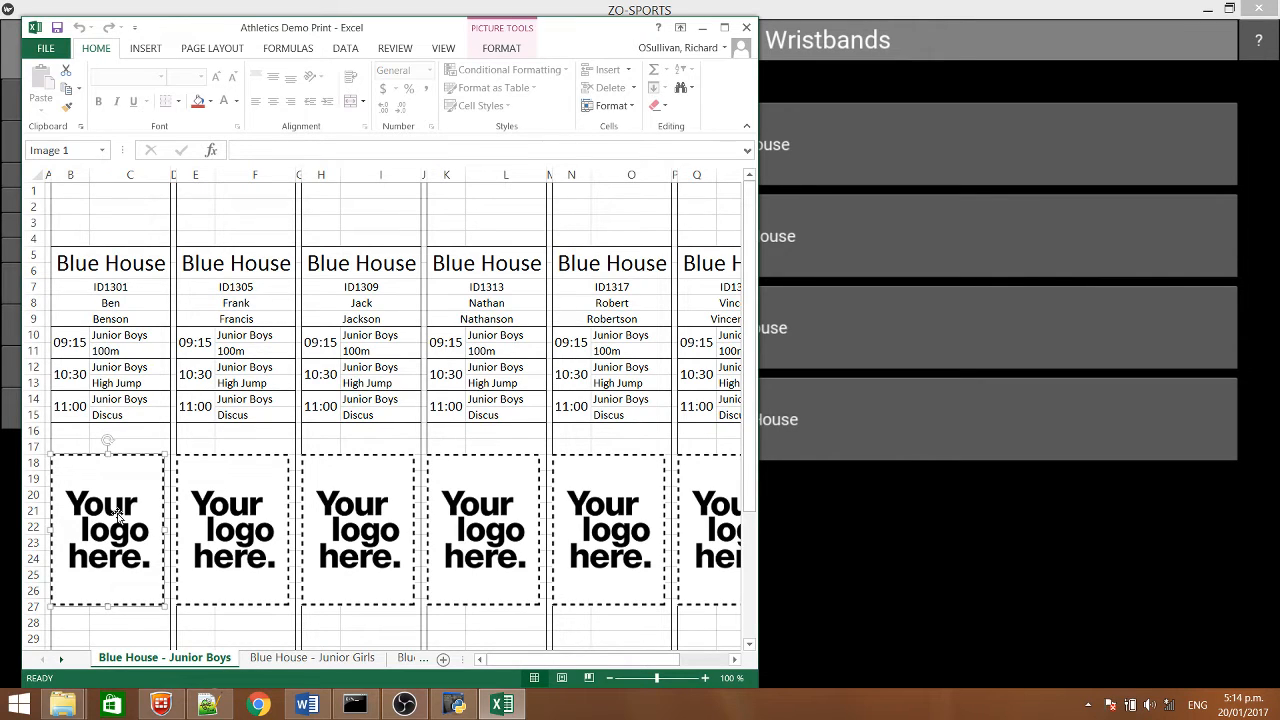
click(748, 24)
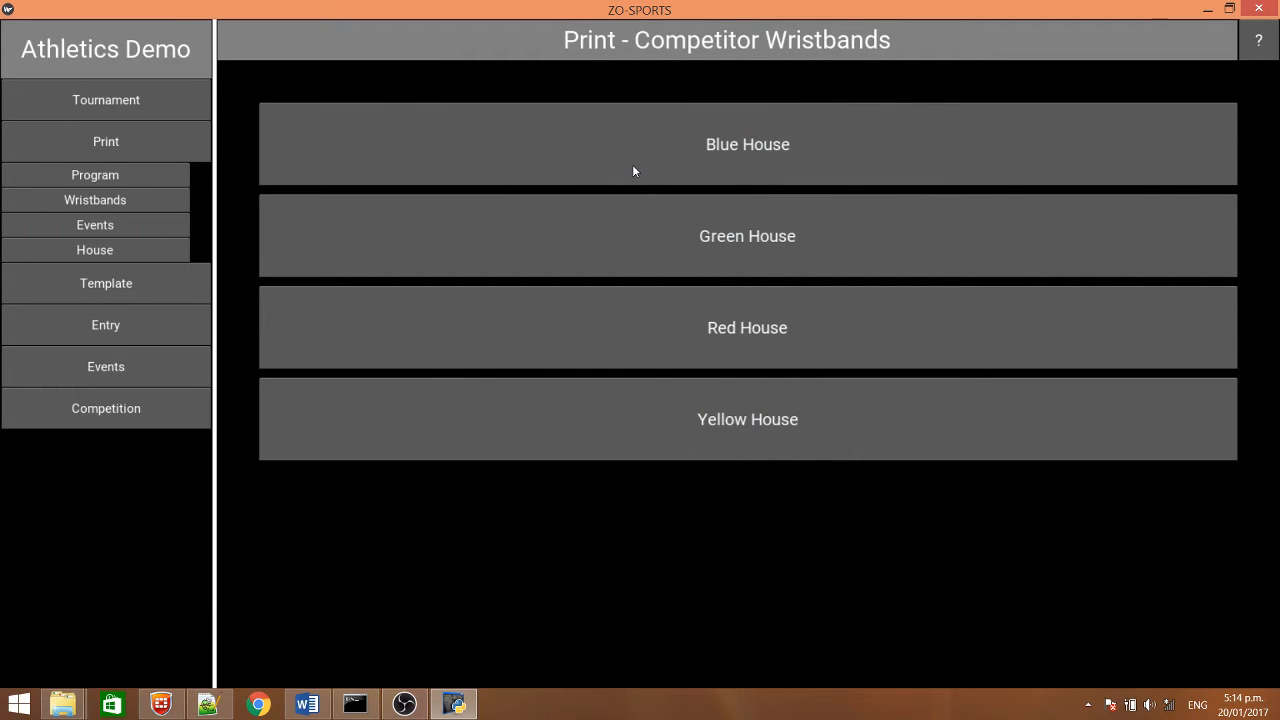
Generate the printable event marshall sheets for Discus
click(95, 230)
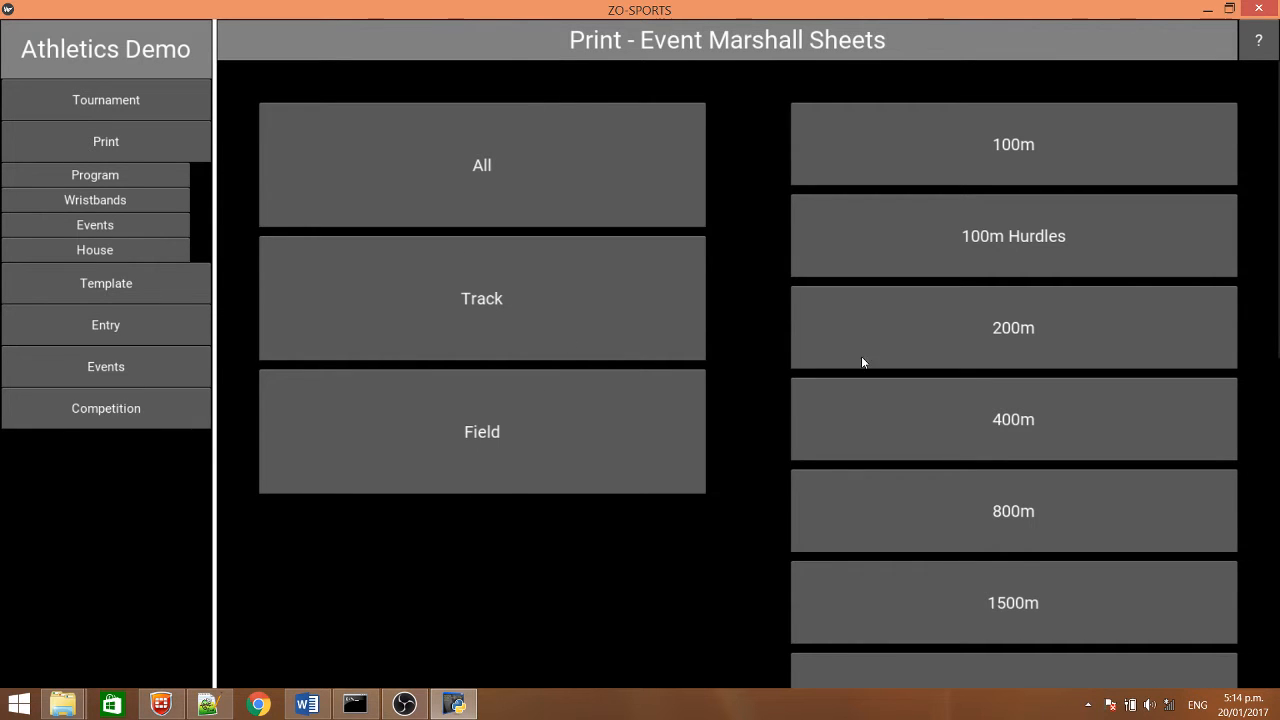
scroll(1022, 565, down, 6)
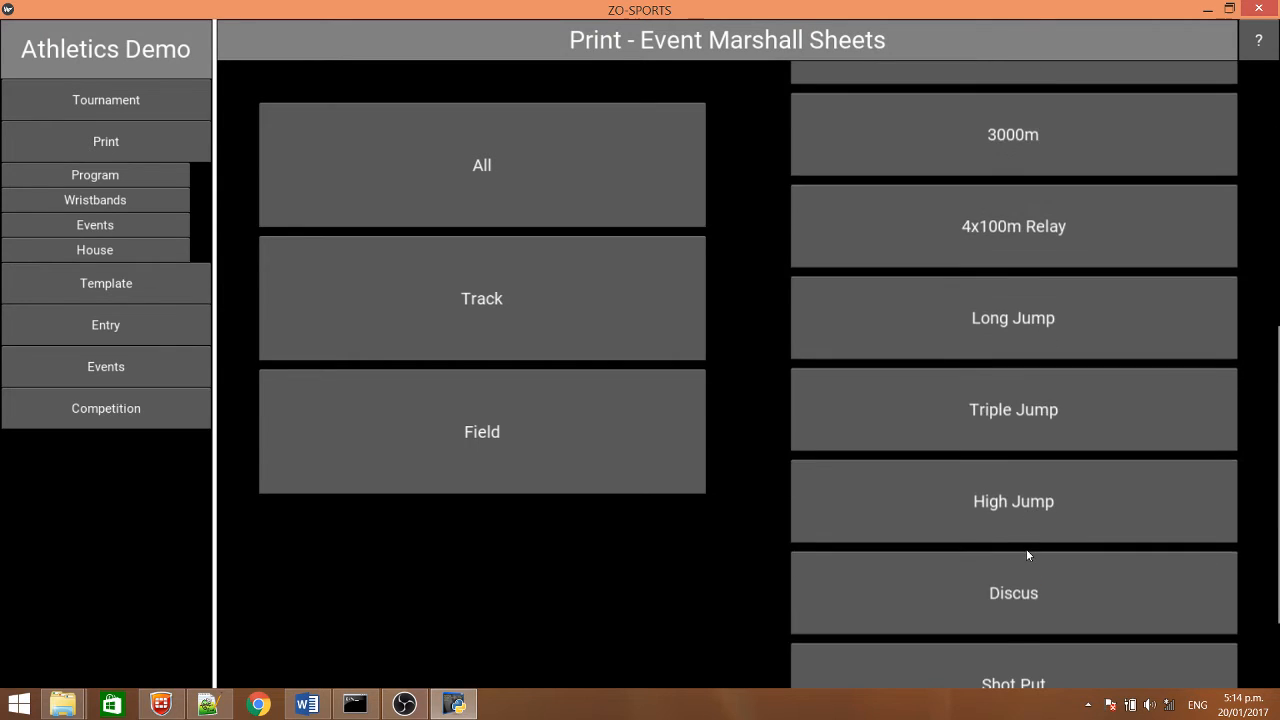
scroll(1026, 442, down, 2)
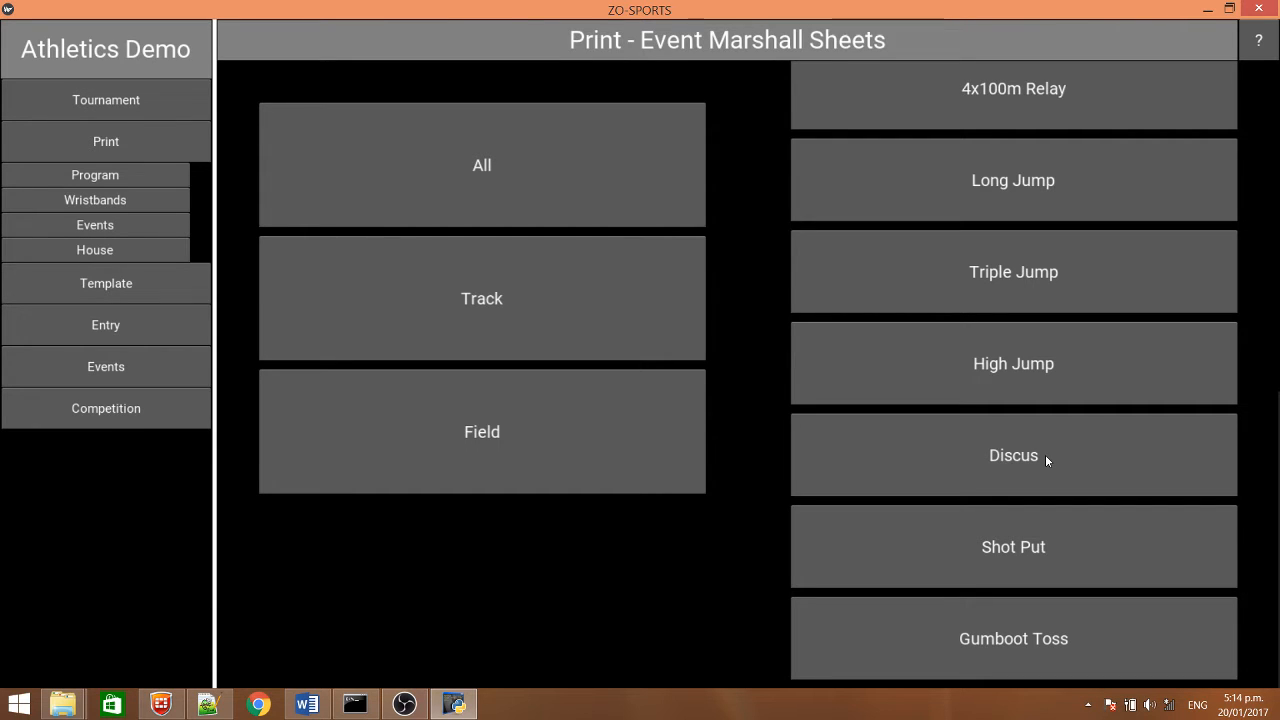
click(932, 285)
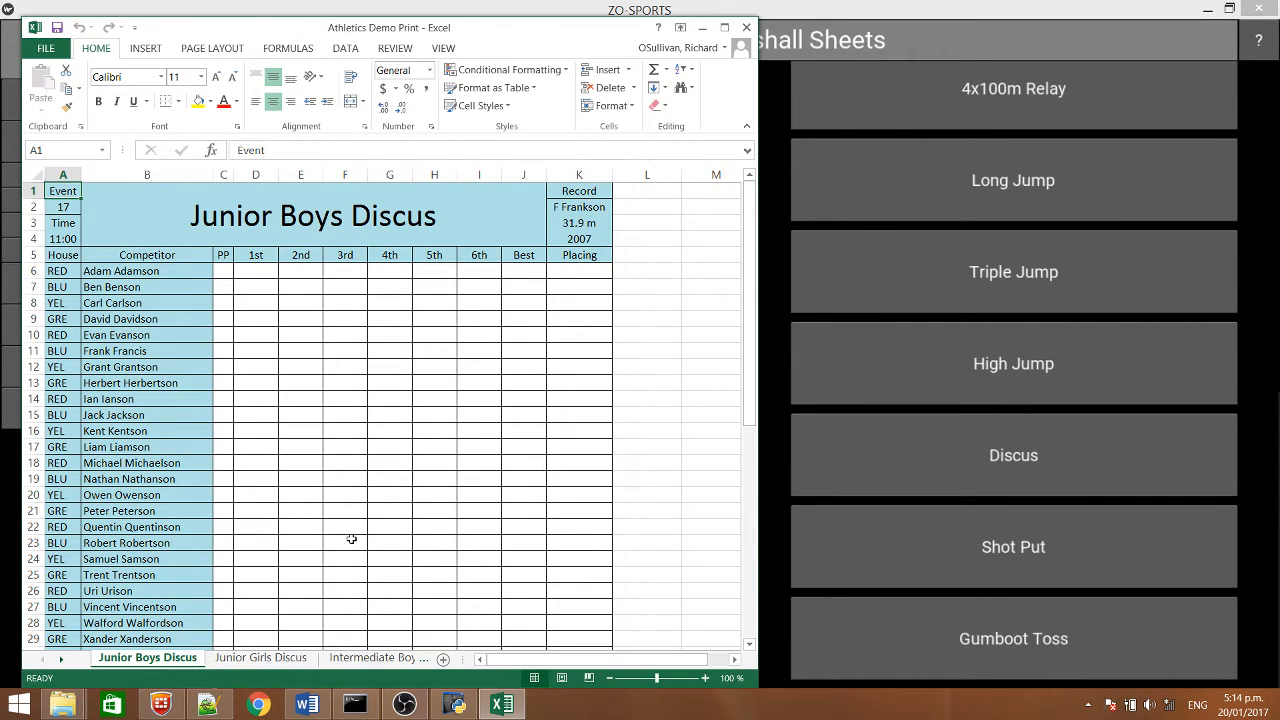
Examine the Junior Boys Discus sheet's event details, record, house column and blank result cells, and close the workbook
click(262, 658)
click(151, 660)
click(294, 216)
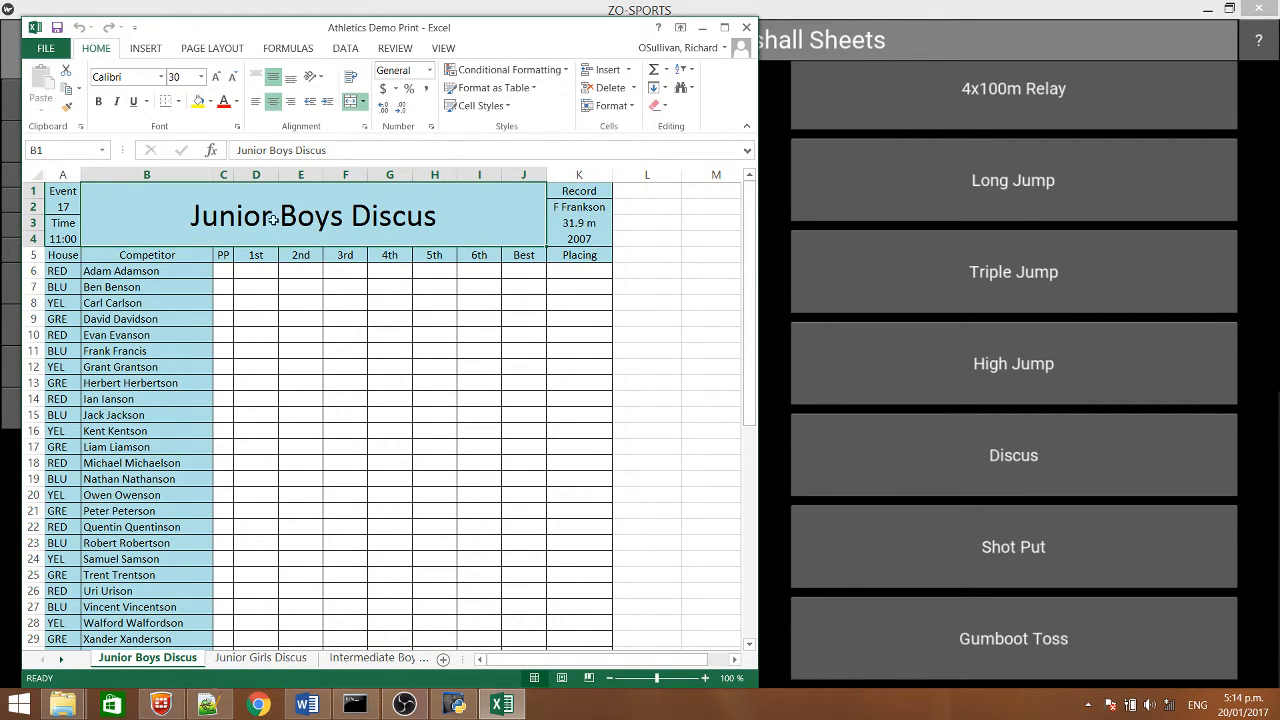
click(64, 206)
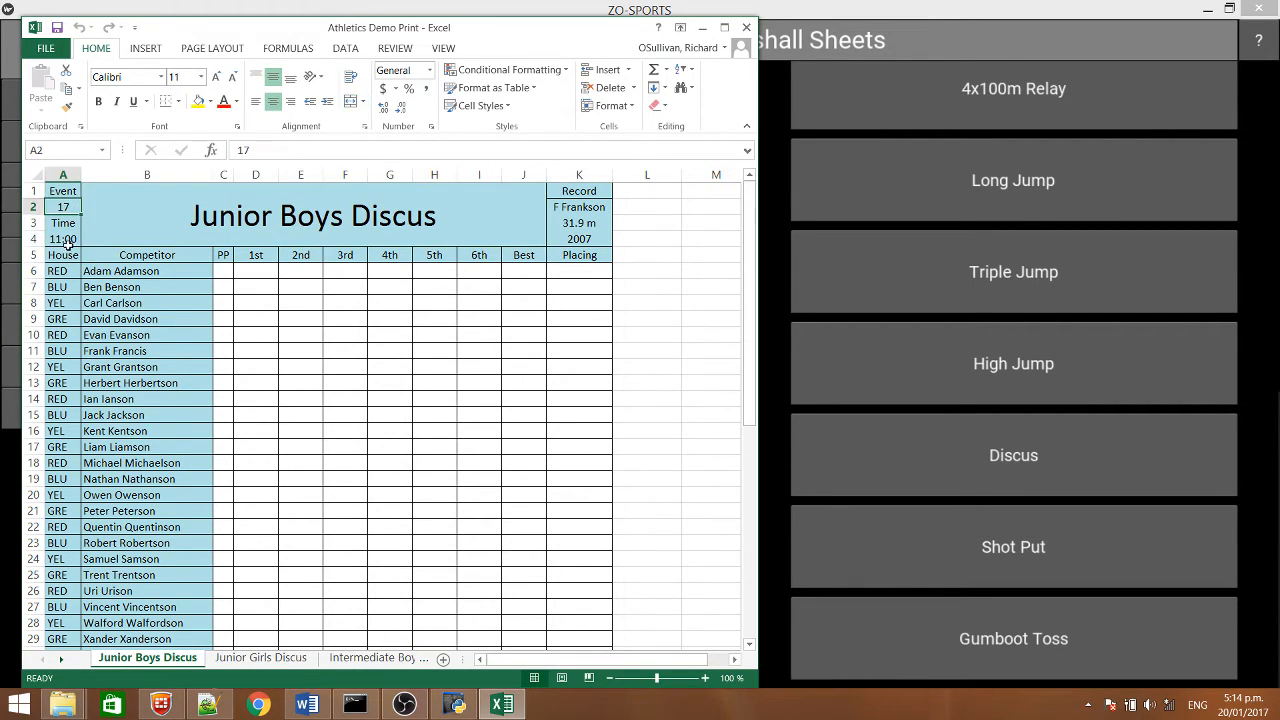
click(66, 239)
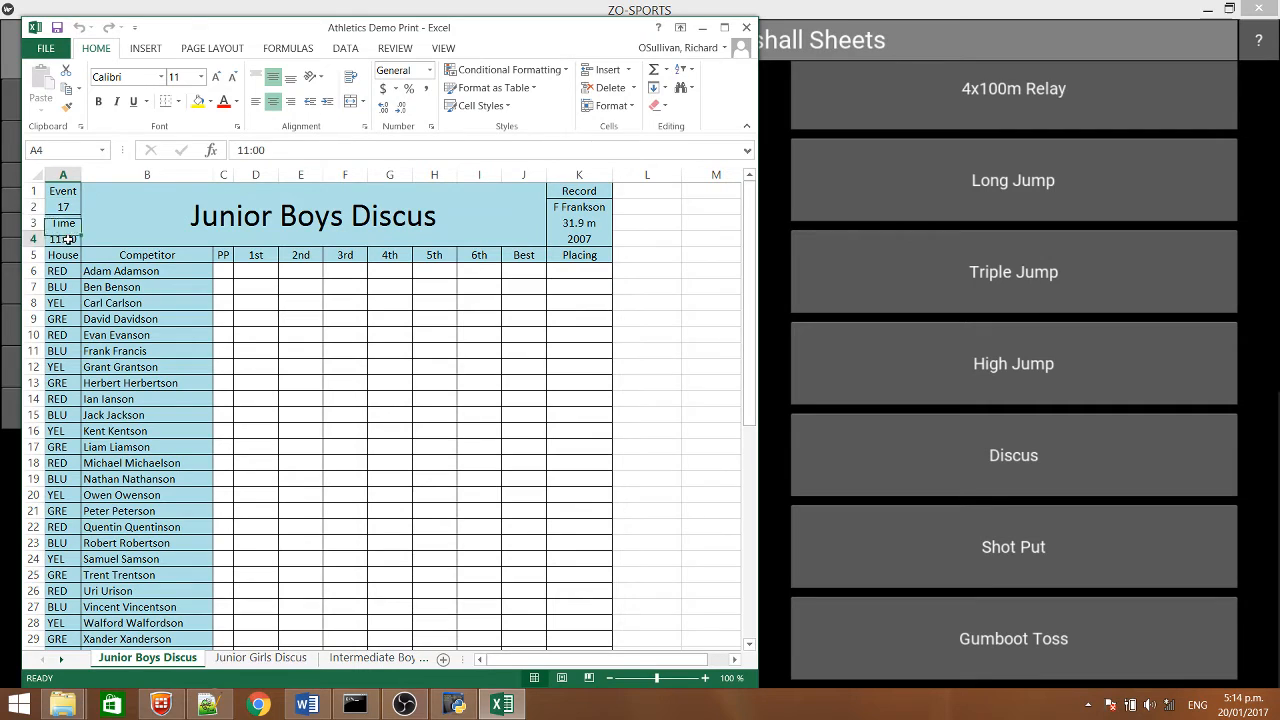
click(597, 207)
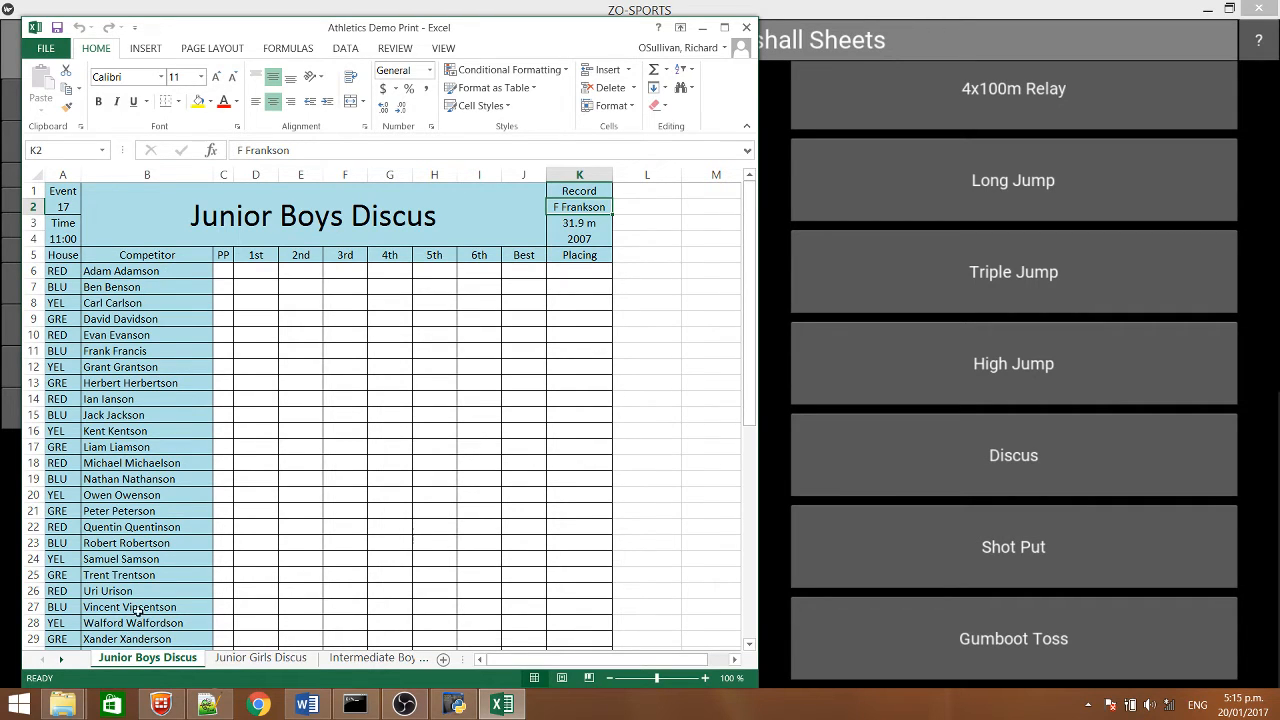
click(60, 271)
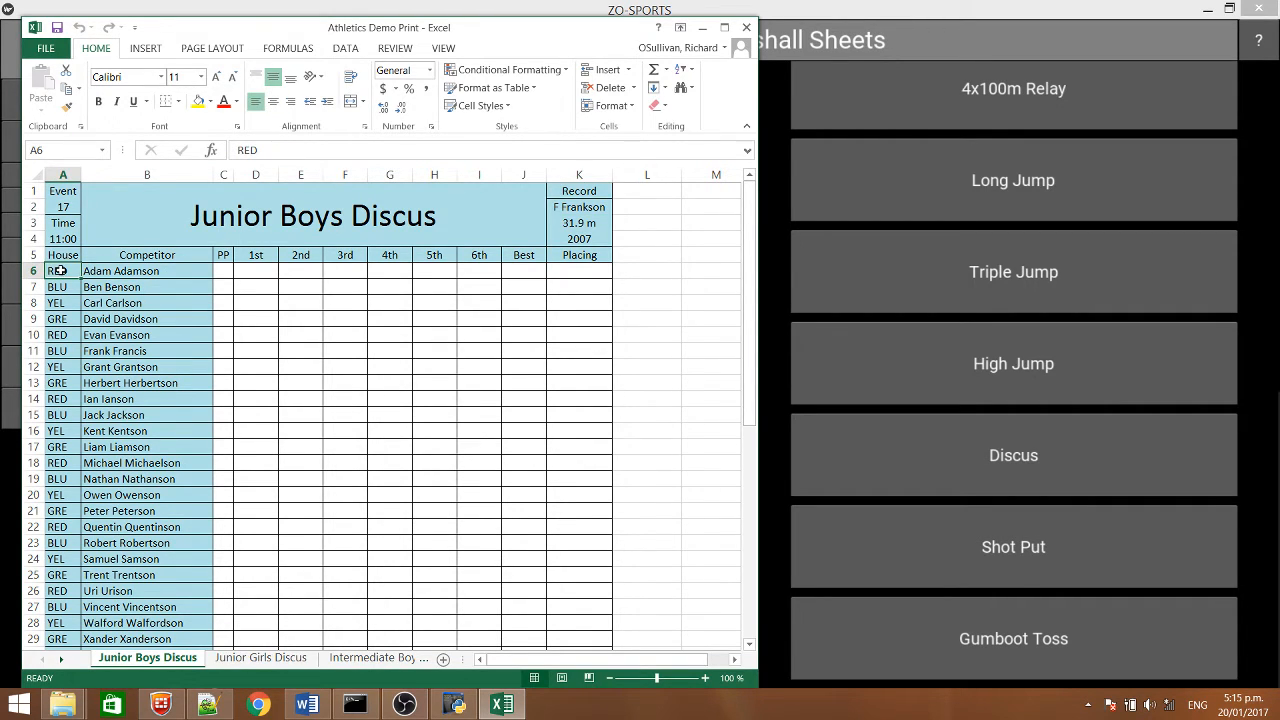
mouse_move(224, 270)
mouse_down()
mouse_move(528, 283)
mouse_move(570, 323)
mouse_move(568, 530)
mouse_up()
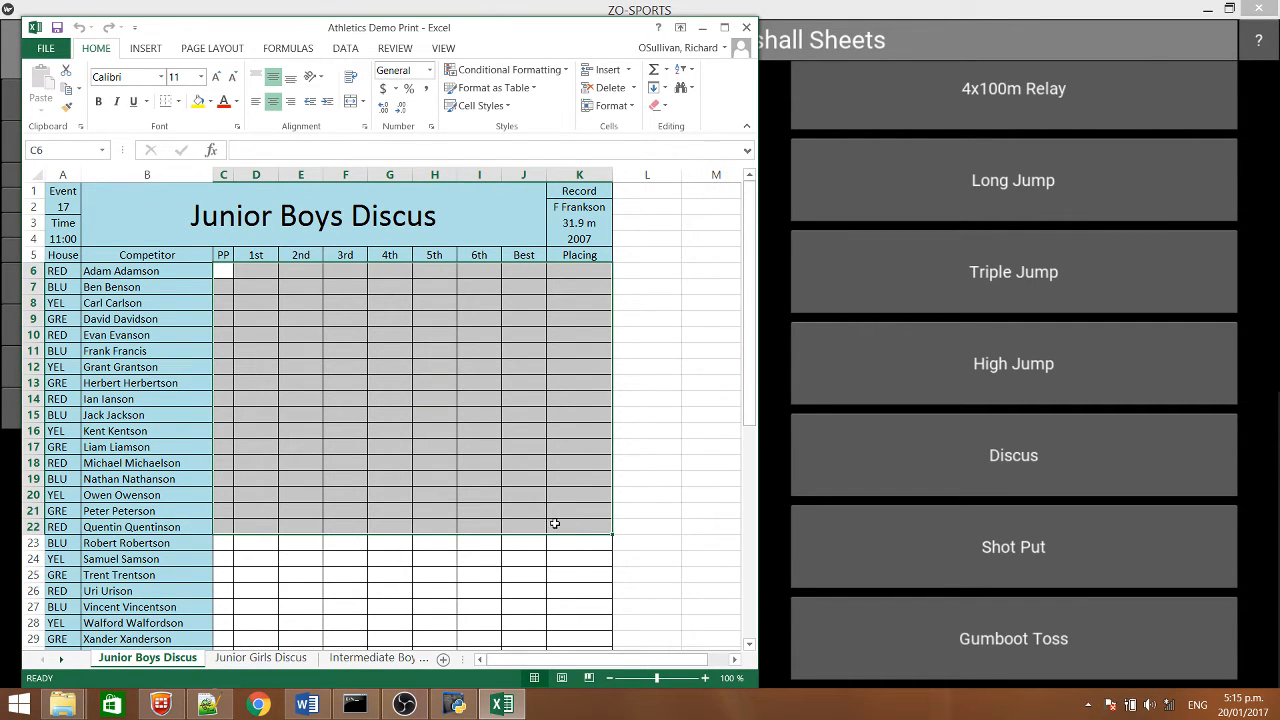
click(651, 452)
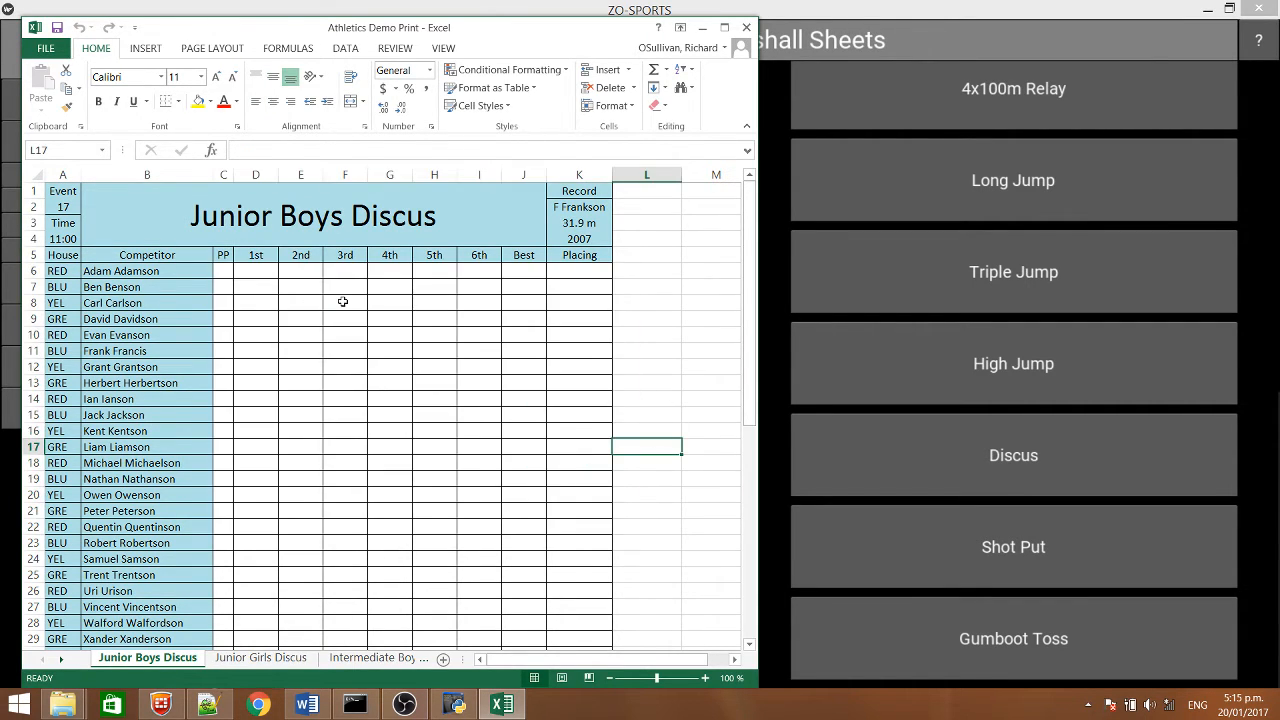
click(746, 28)
Open the Discus event's recording page for the Junior Boys grade
click(103, 367)
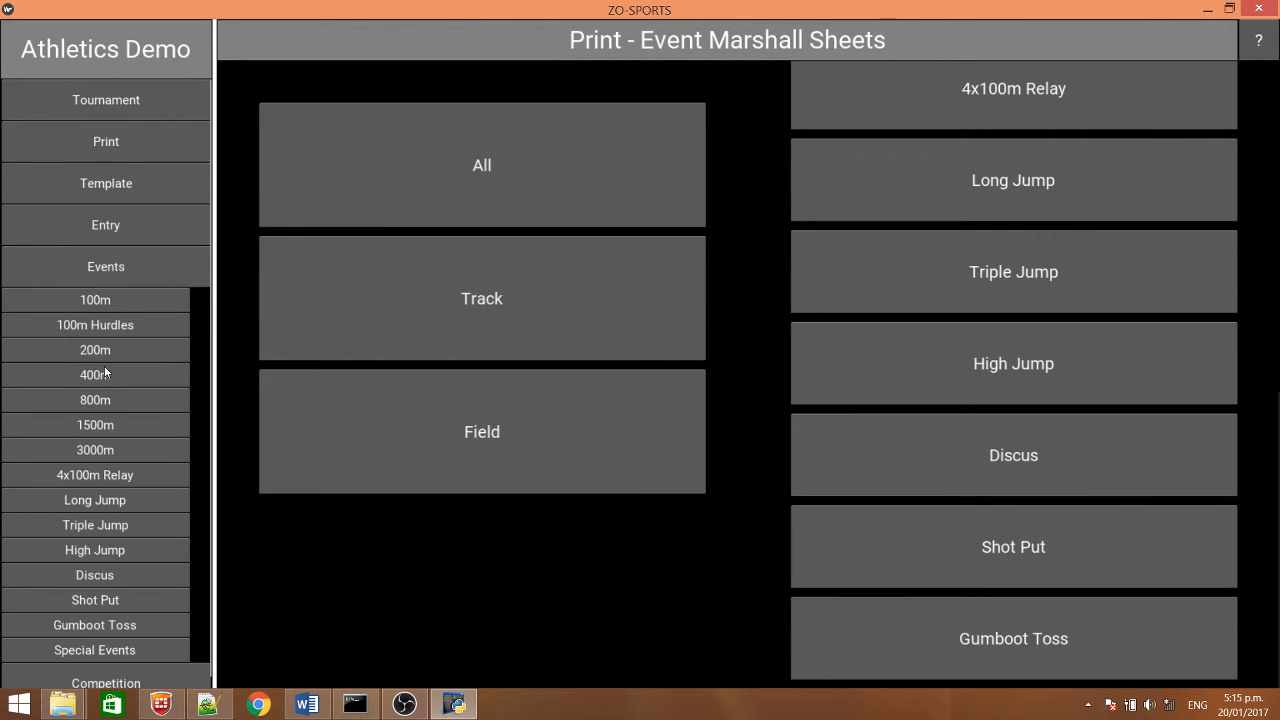
click(120, 268)
click(120, 268)
click(92, 574)
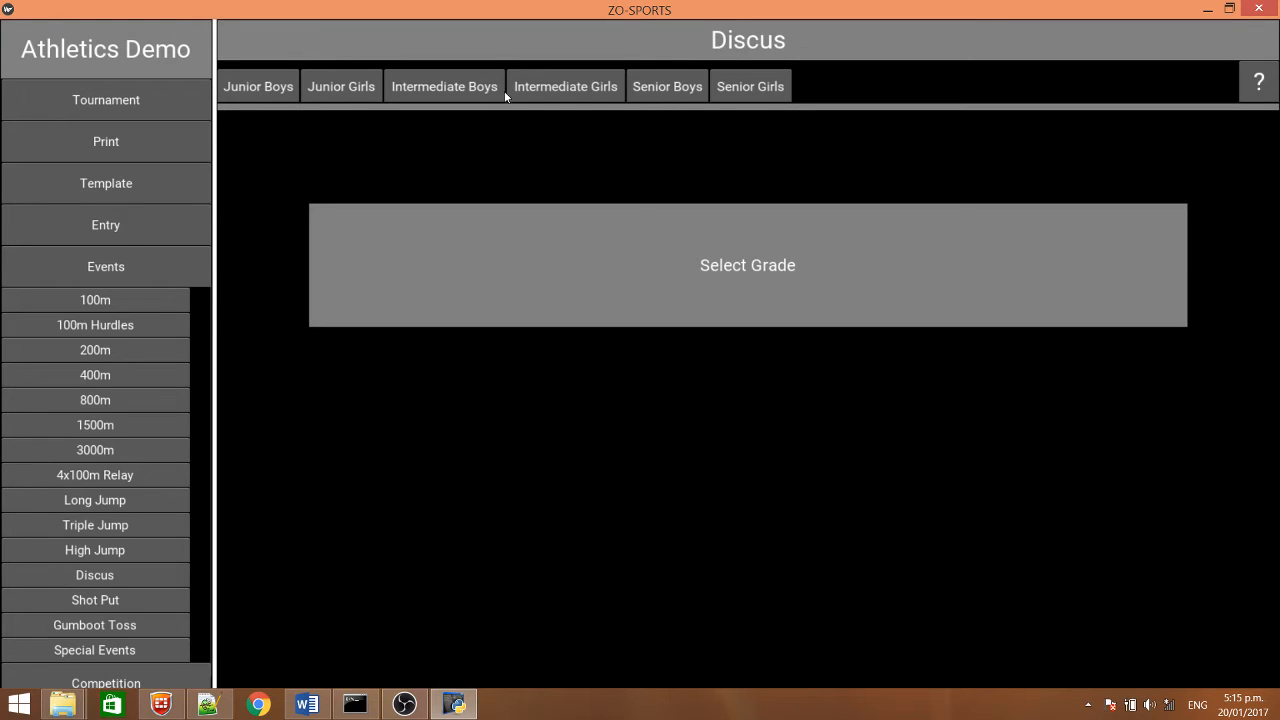
click(247, 92)
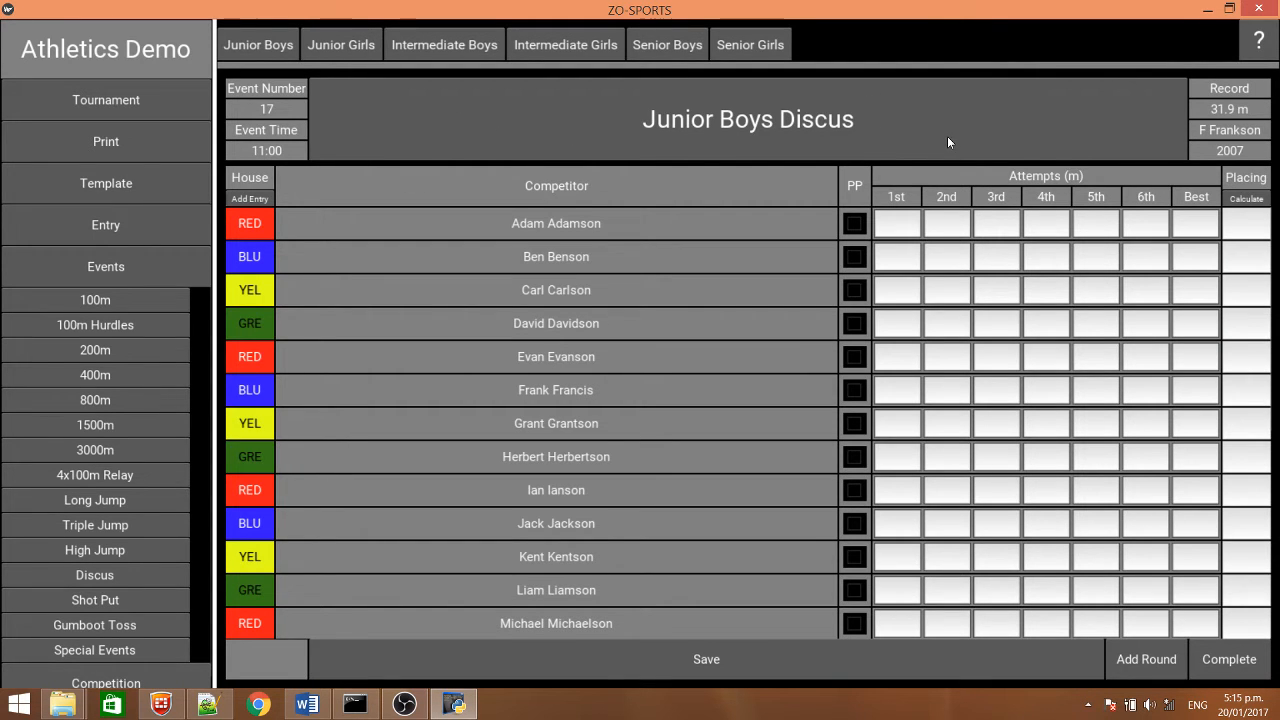
View the Discus help screen and look through the Junior Boys competitor list
click(1265, 50)
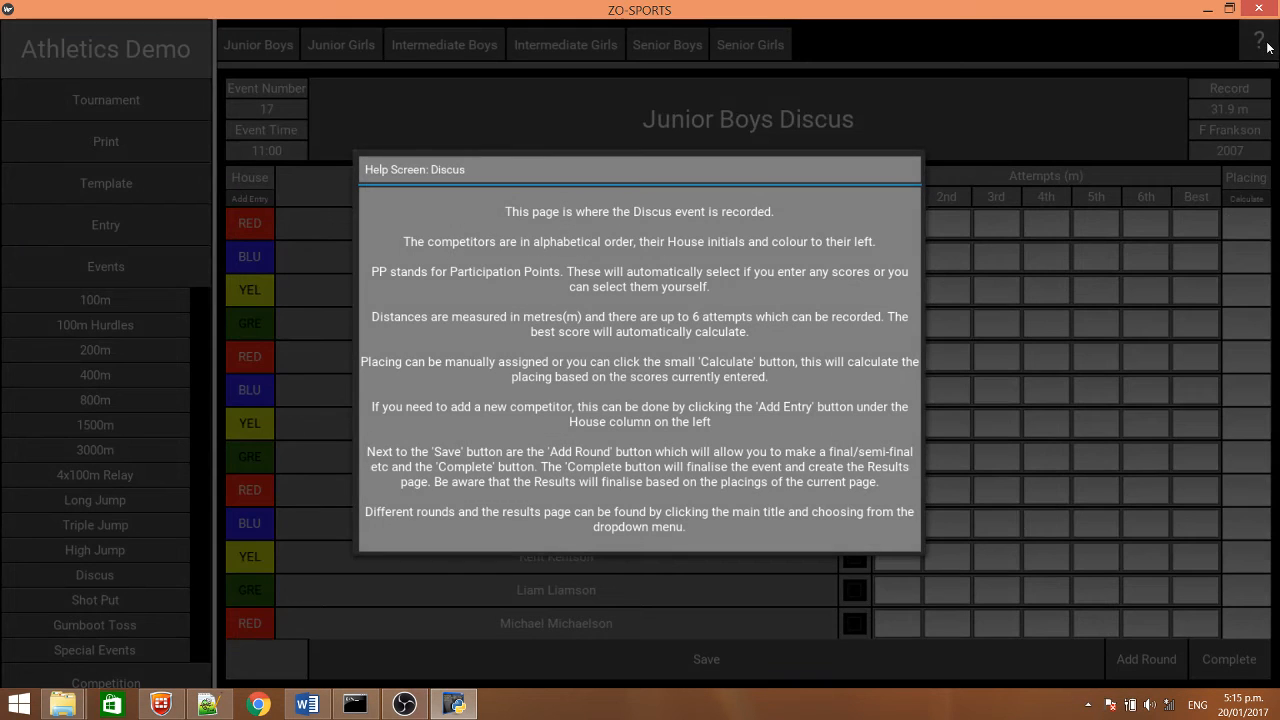
click(1090, 265)
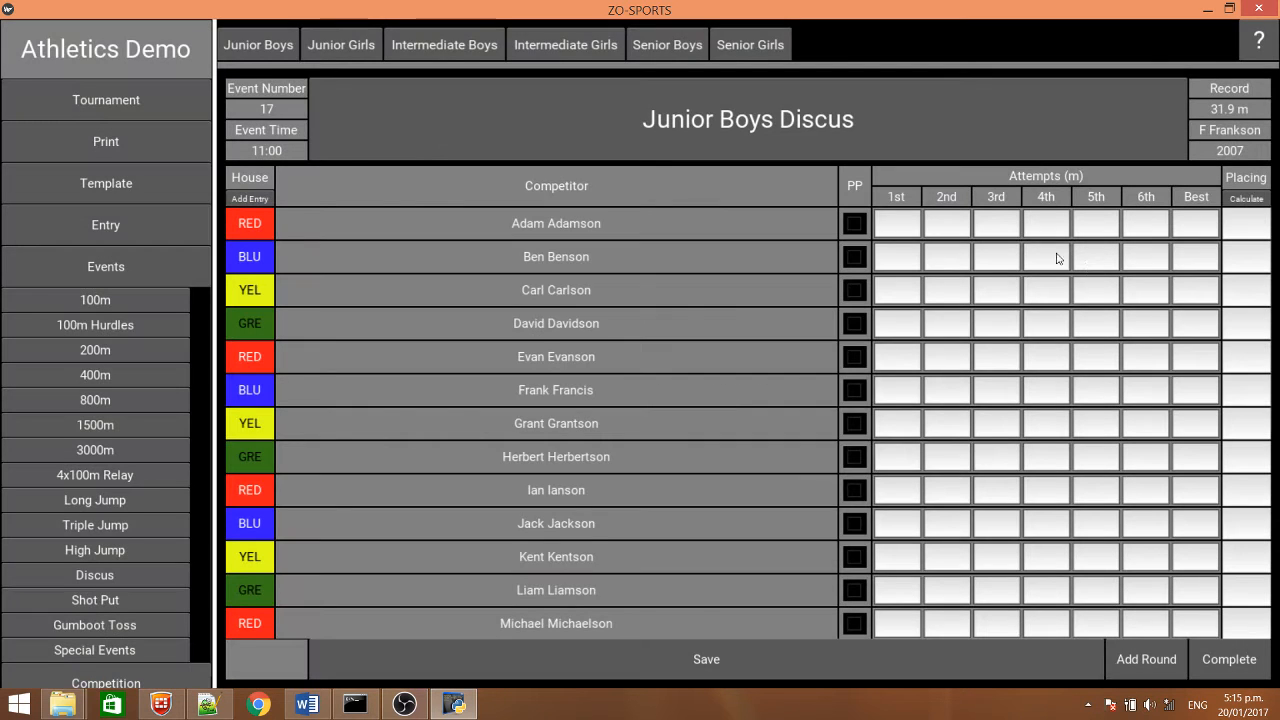
drag(487, 498, 529, 397)
drag(549, 466, 539, 314)
drag(556, 445, 572, 470)
Open the Junior Boys 100m page and enter times of 13.5, 14 and 14.4 seconds for the first three competitors
click(91, 304)
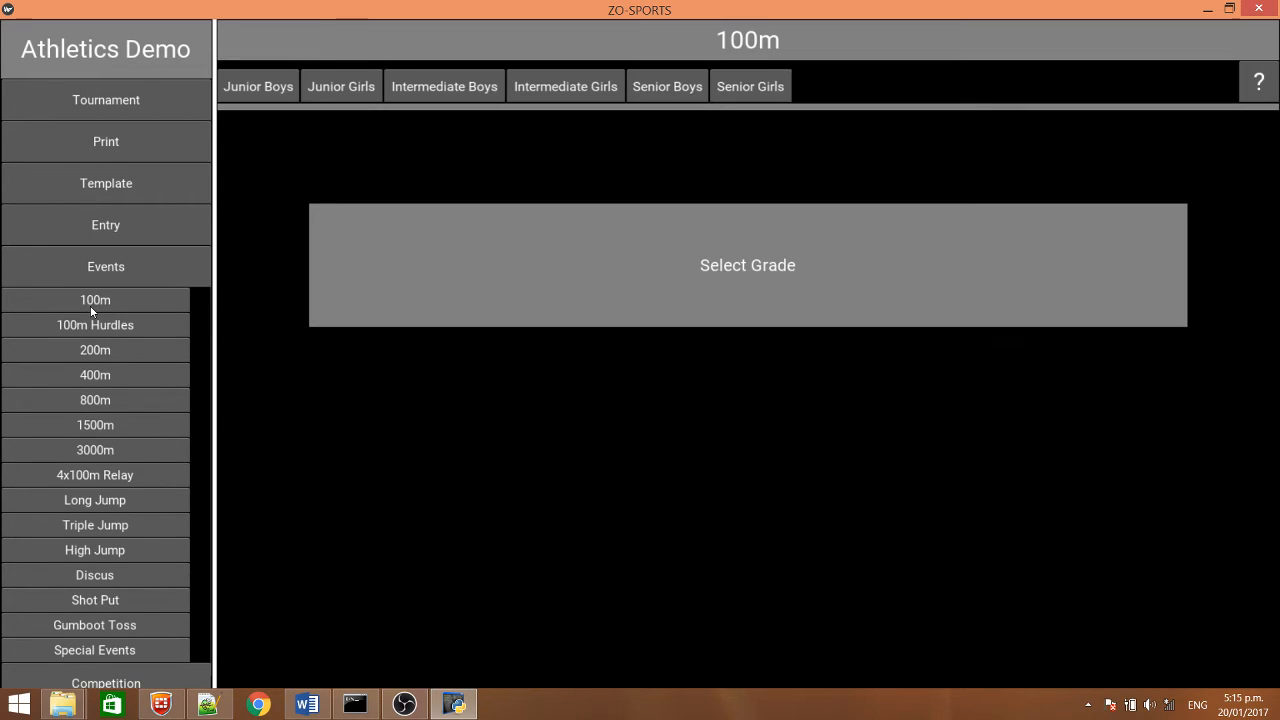
click(259, 94)
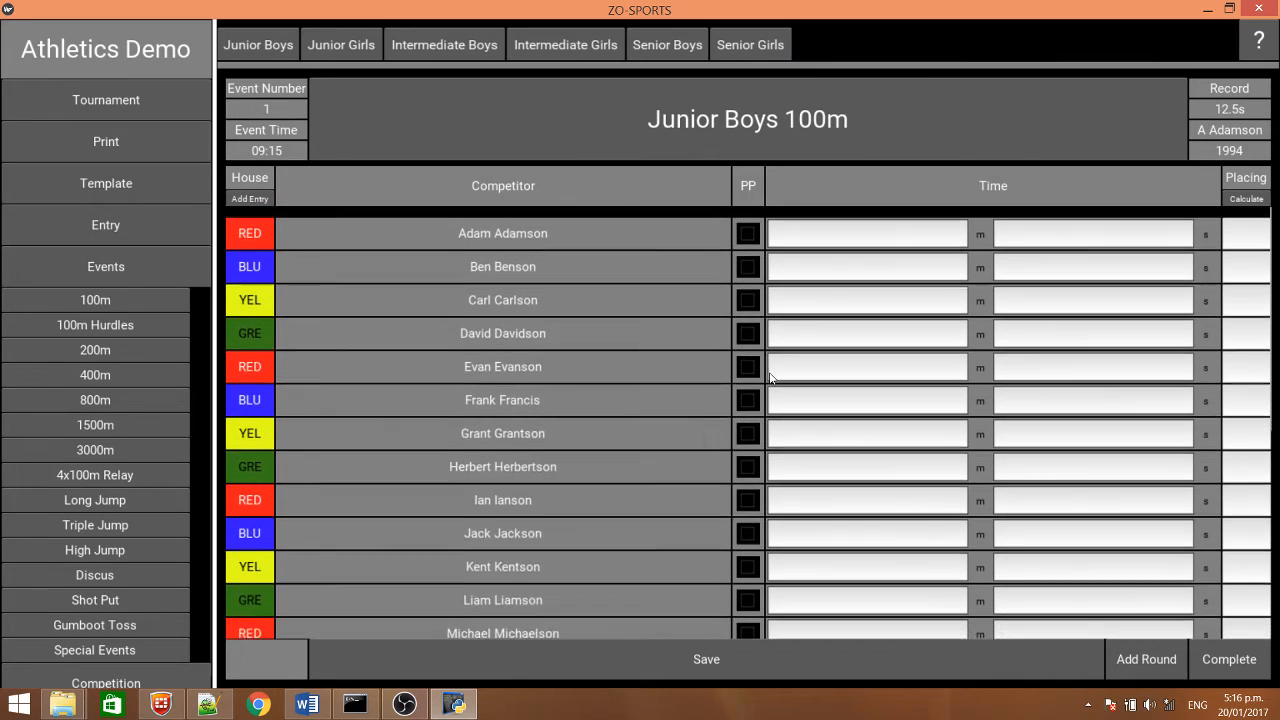
click(1059, 224)
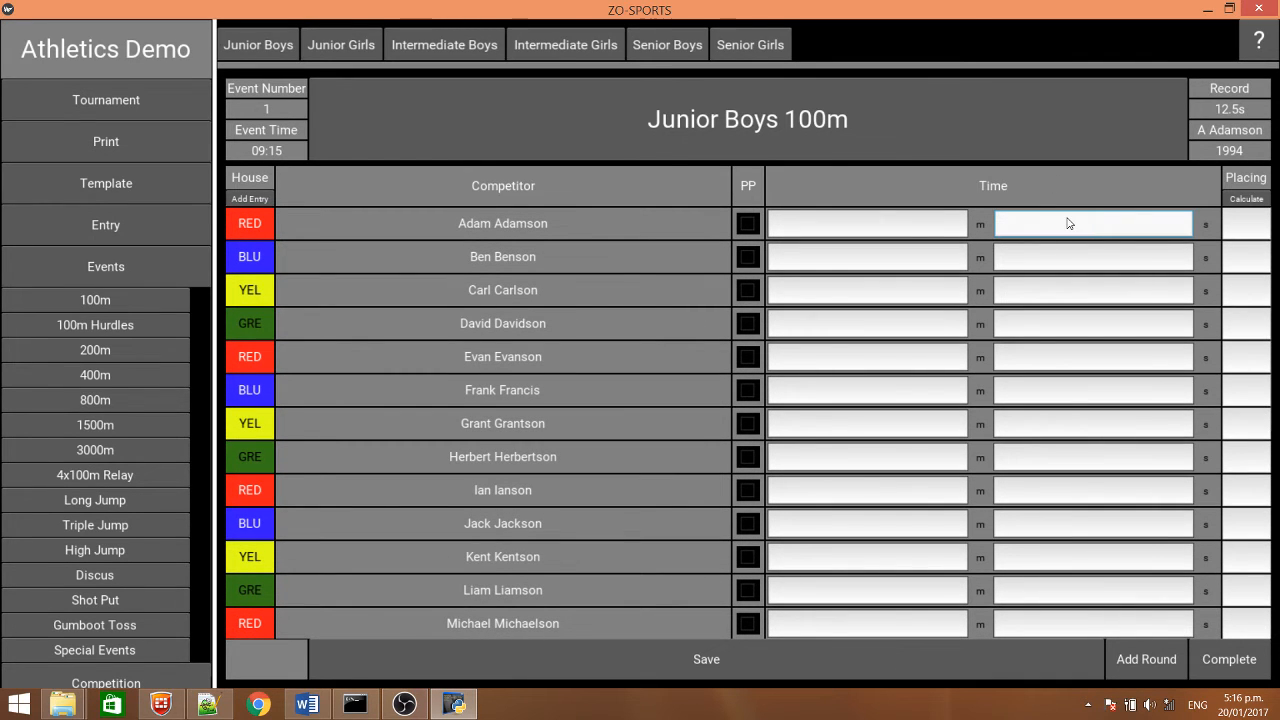
text(13.5)
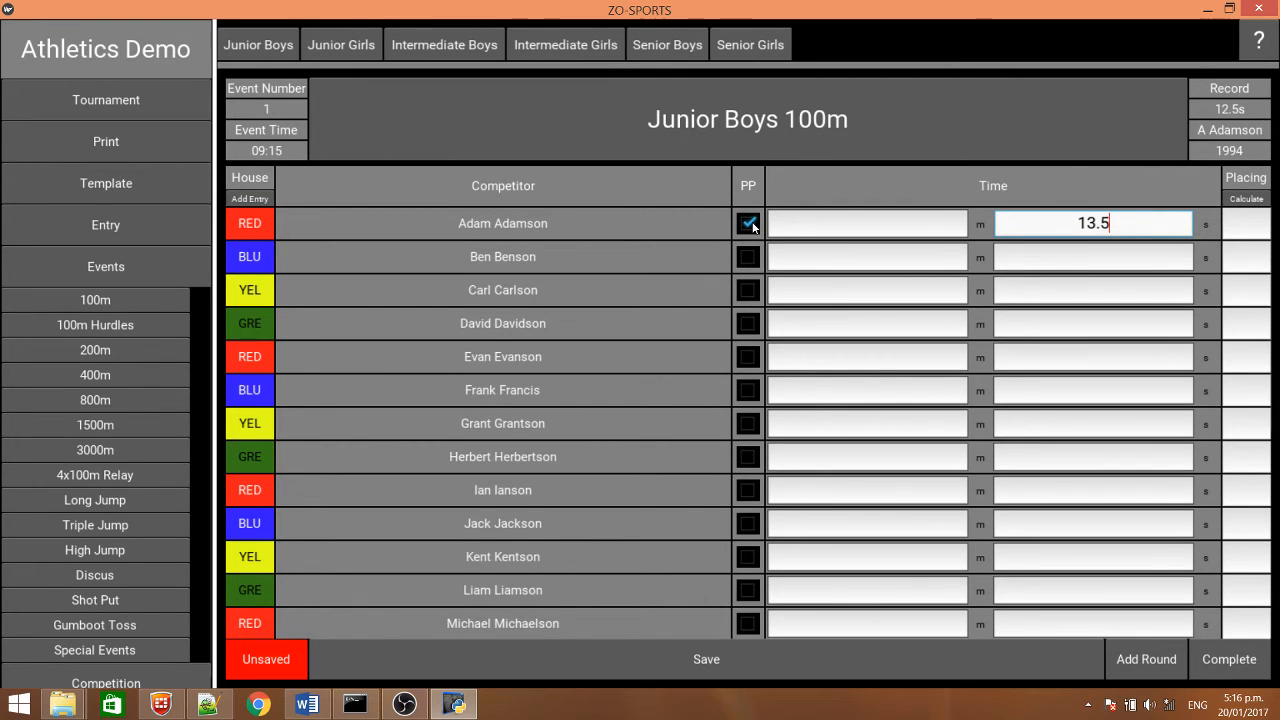
click(1072, 267)
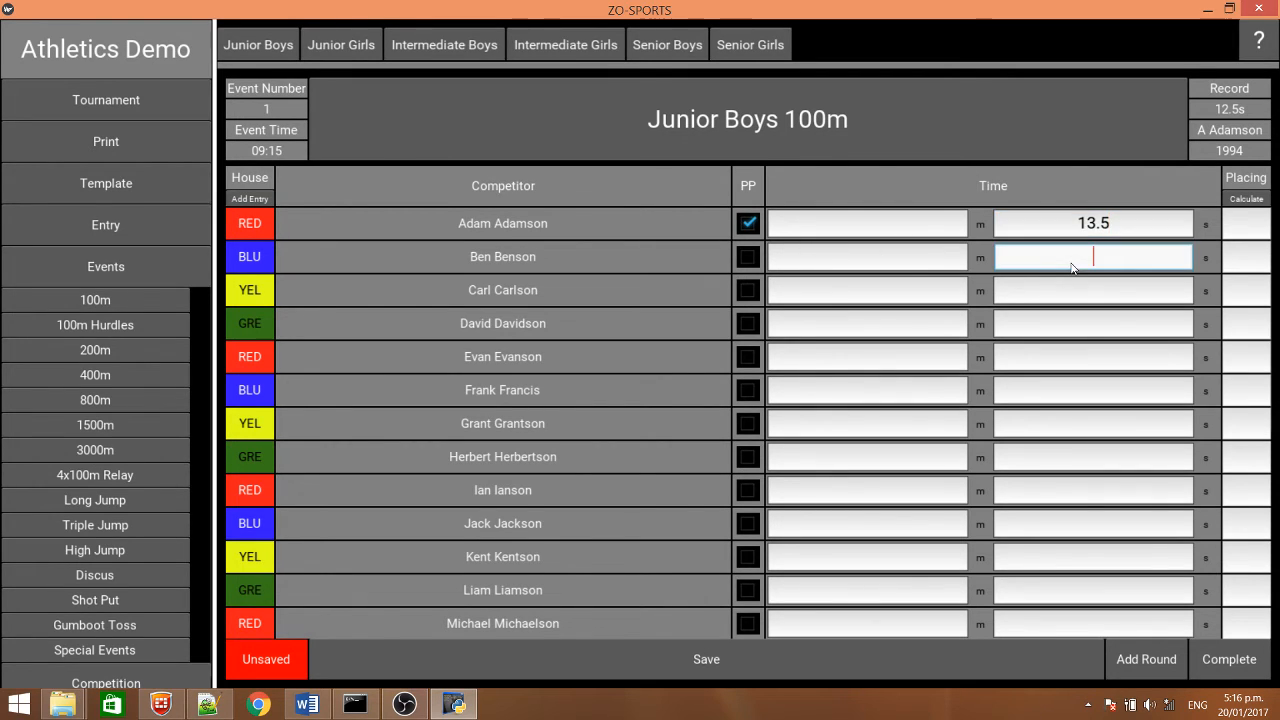
text(14)
click(1080, 294)
text(14)
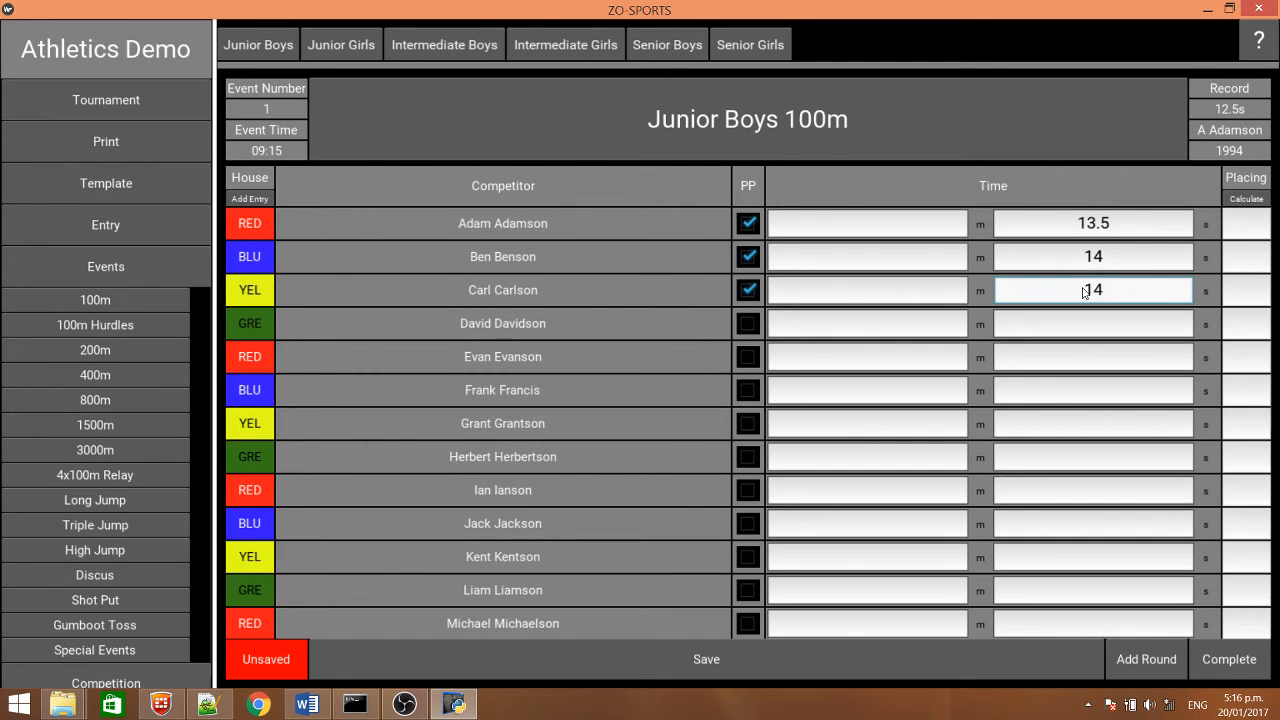
text(.4)
Mark the fourth and fifth competitors as participating and enter times of 12.4, 13, 14 and 13 seconds for the sixth to ninth
click(1068, 387)
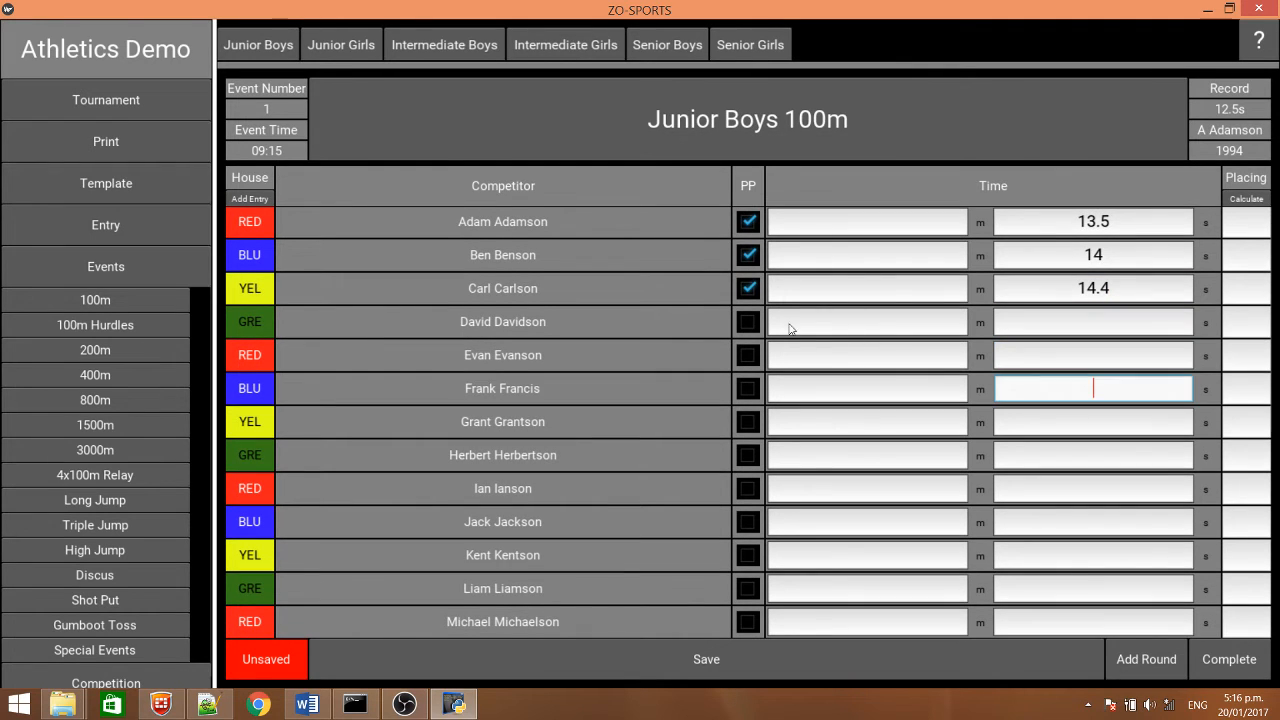
click(741, 322)
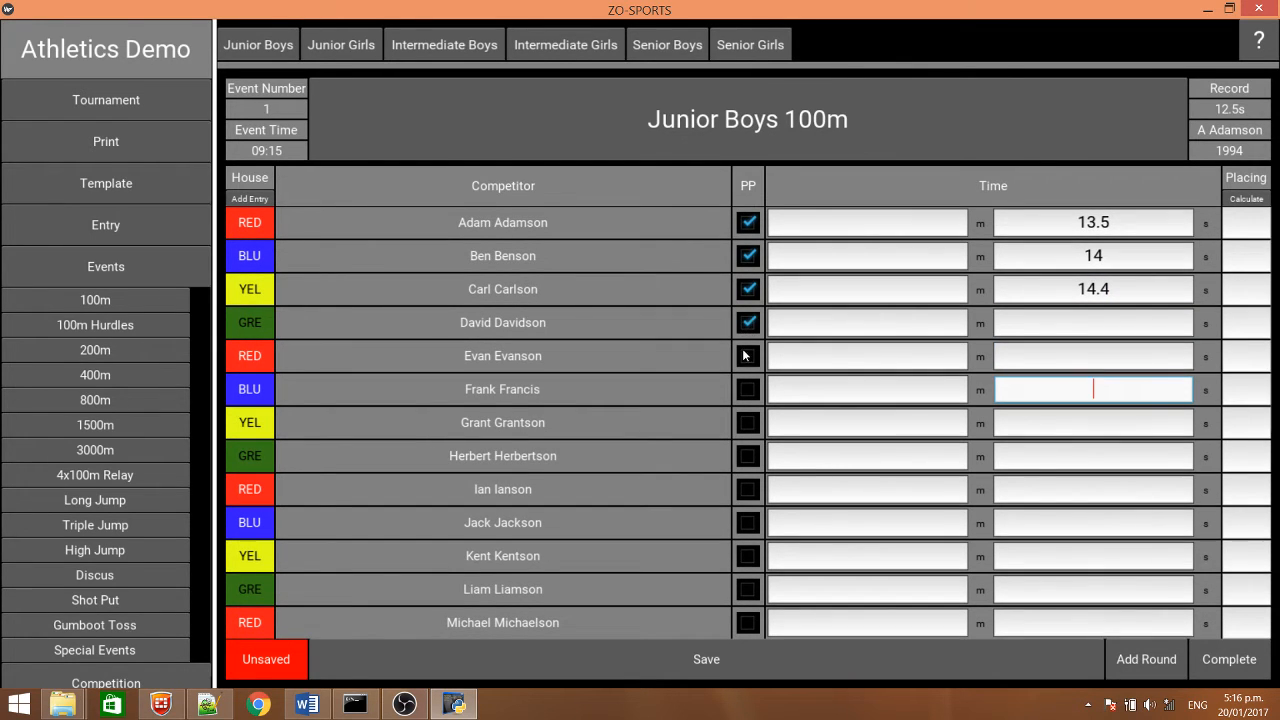
click(745, 356)
text(12.4)
click(1099, 423)
text(13)
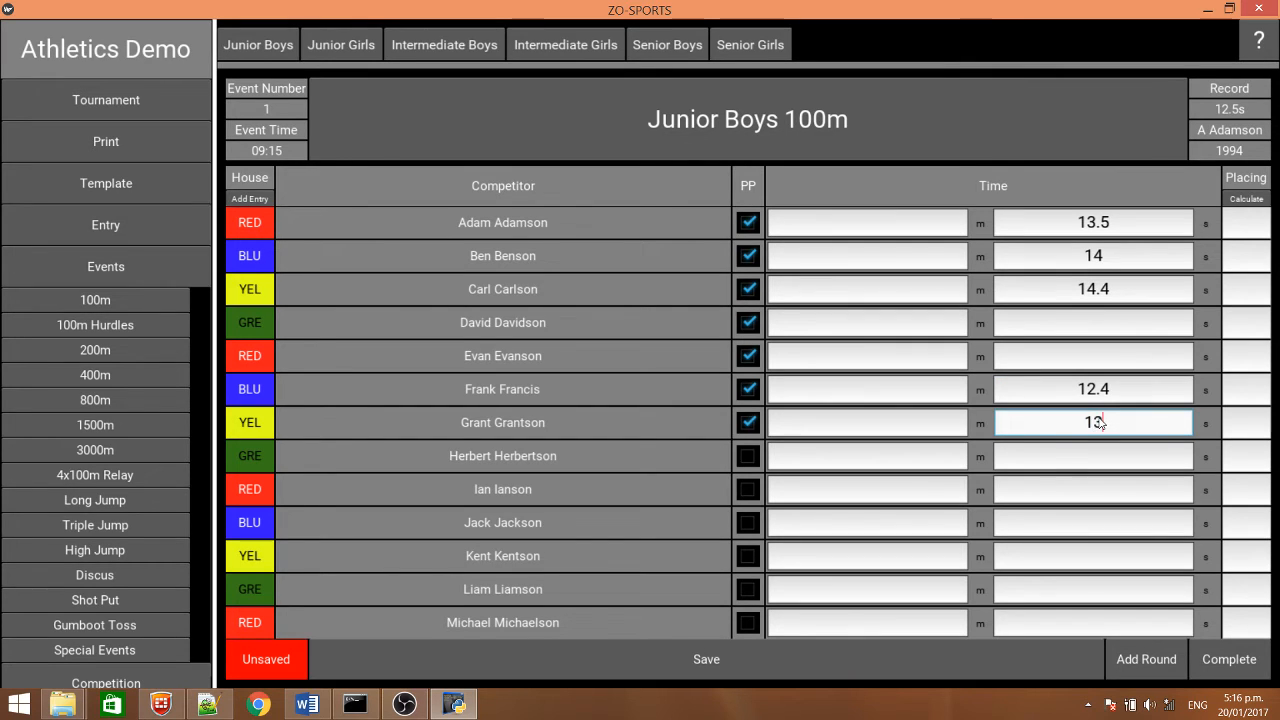
click(1089, 454)
text(14)
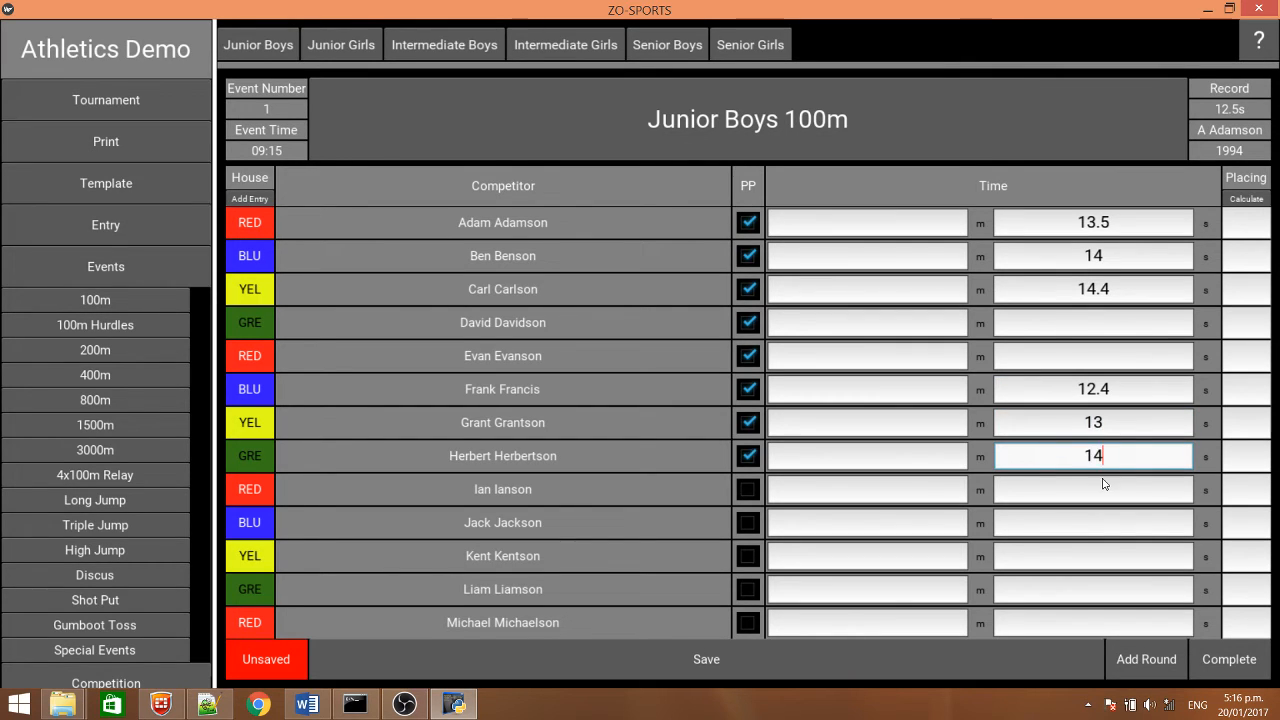
click(1102, 488)
text(13)
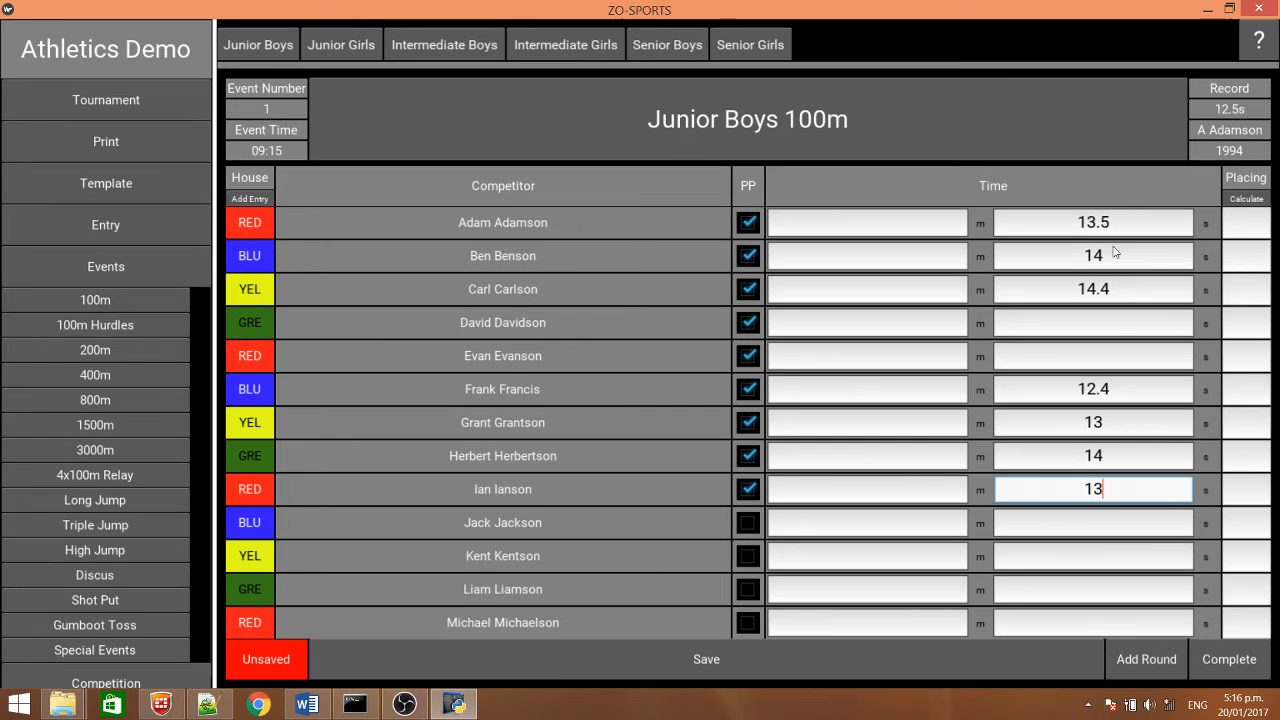
Give participation points to the tenth to thirteenth competitors in the Junior Boys 100m without entering times
click(1100, 530)
click(747, 522)
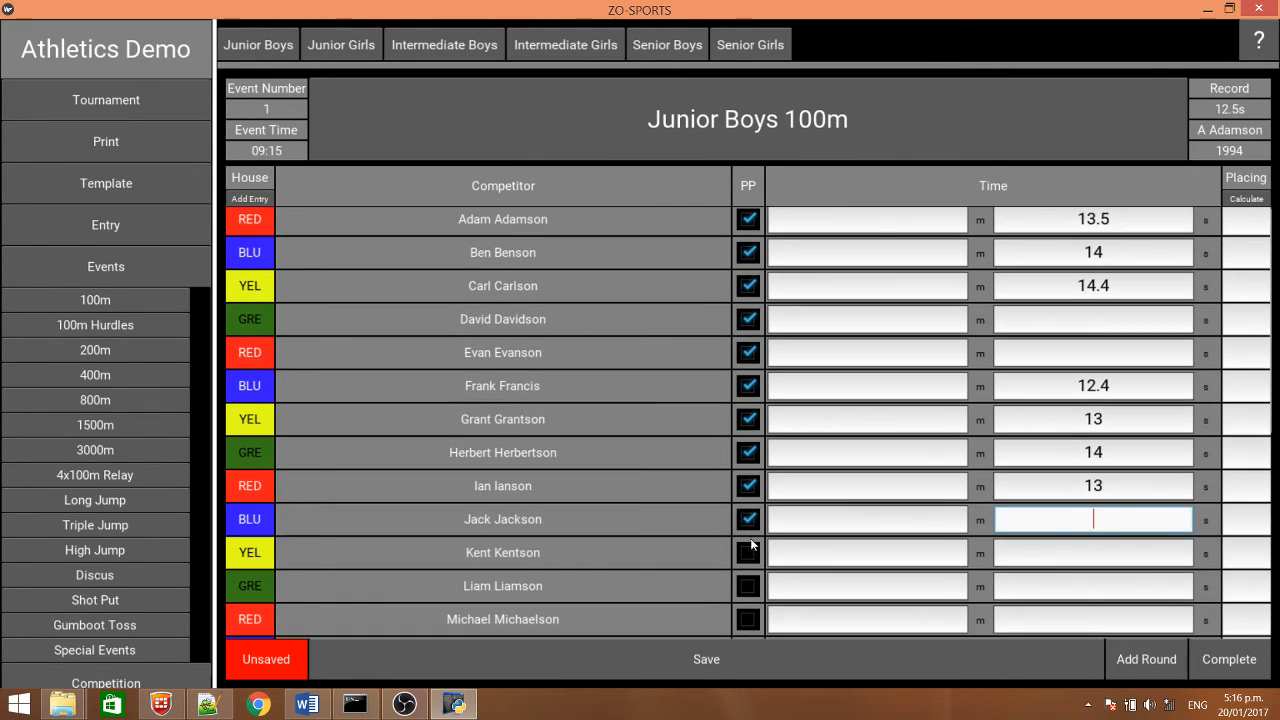
click(748, 552)
click(748, 586)
click(749, 619)
Save the Junior Boys 100m times, calculate the placings from them and save again
click(749, 661)
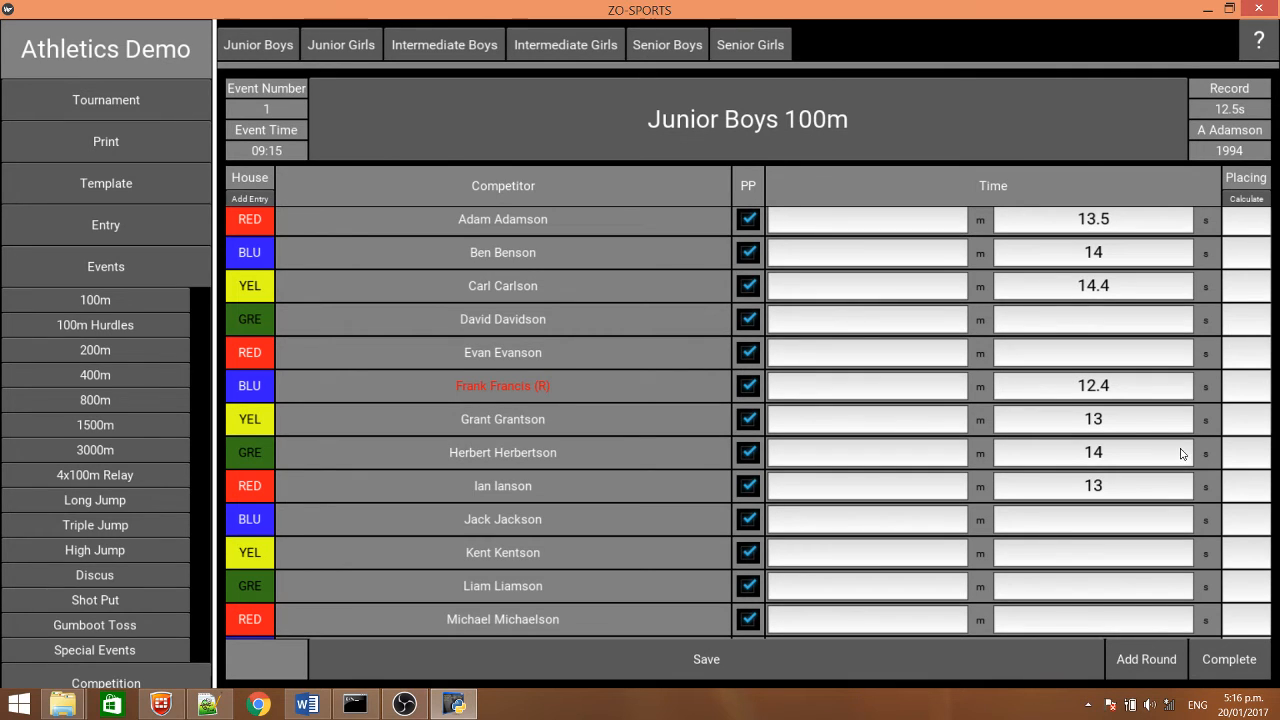
click(1246, 200)
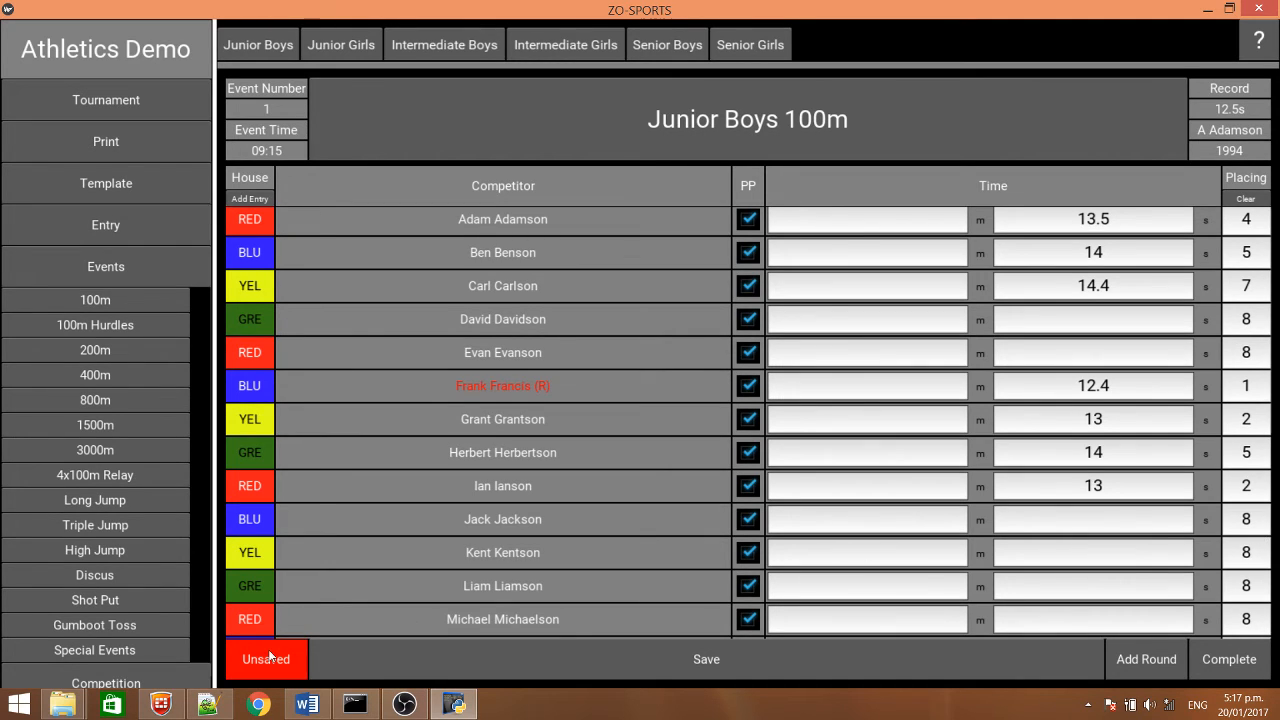
click(704, 660)
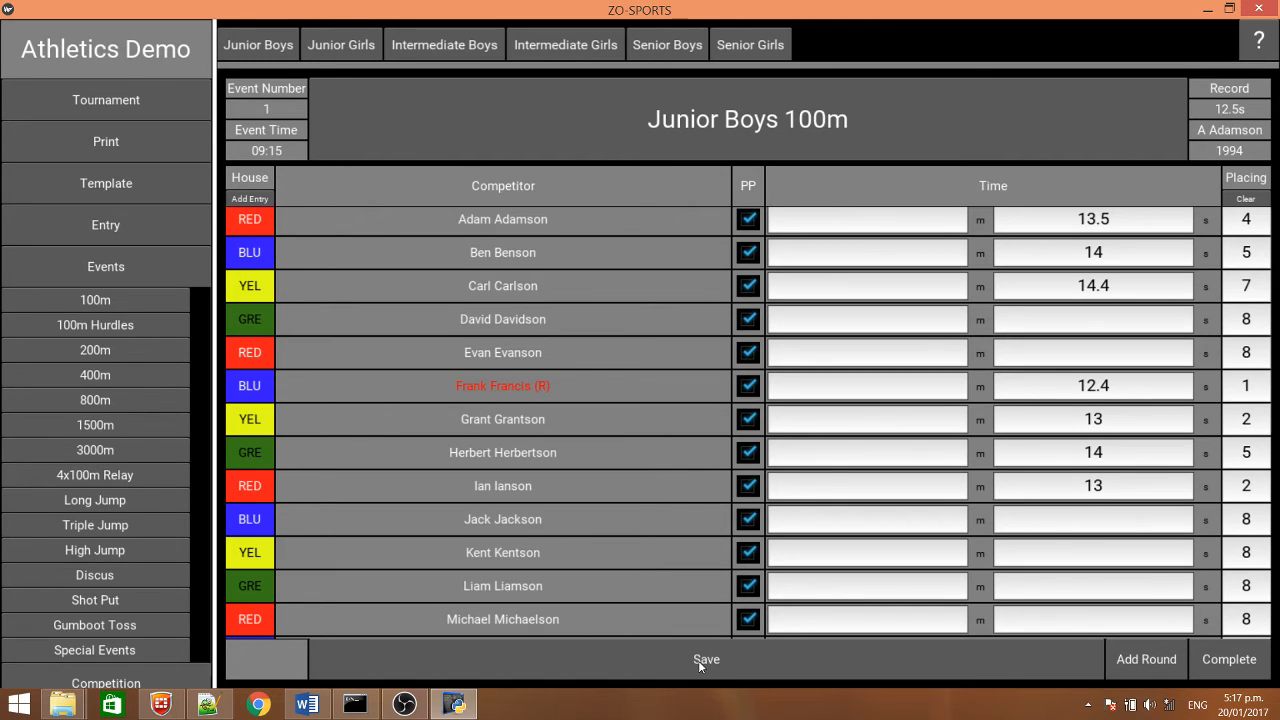
Start a new Junior Boys 100m round and select the seven timed competitors, placed first to seventh, to go through
click(1142, 664)
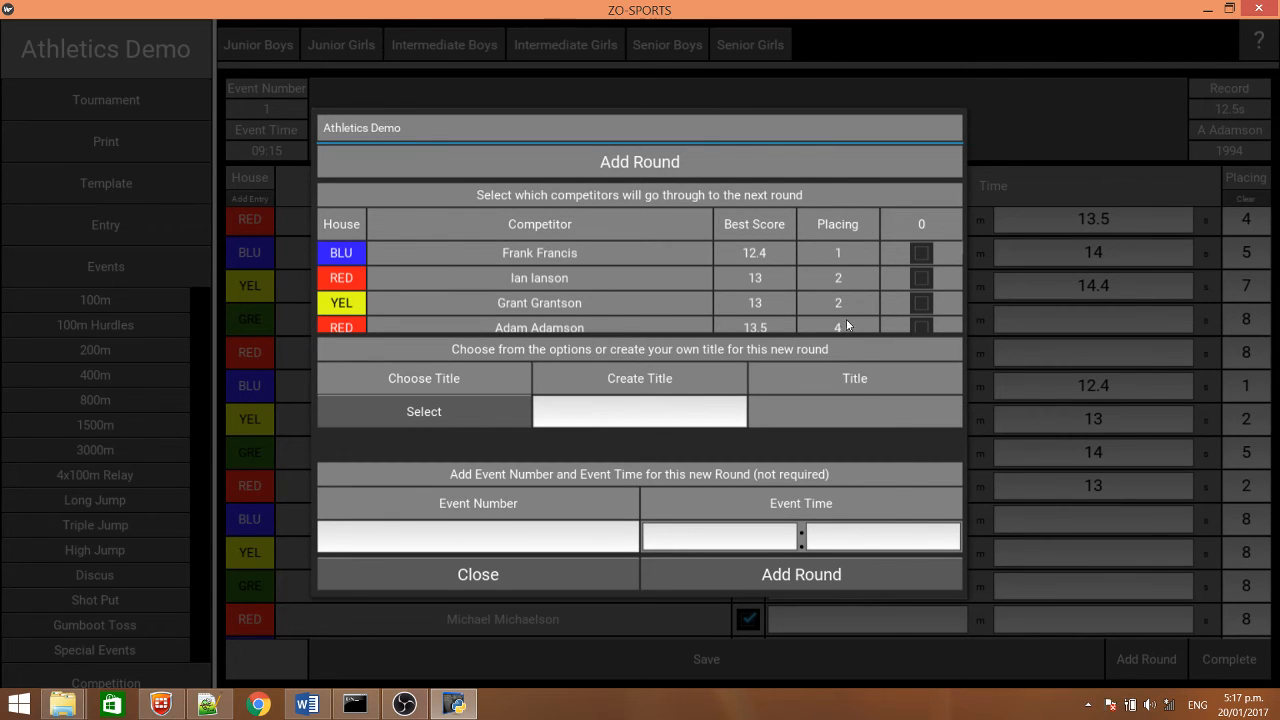
click(920, 276)
click(920, 303)
scroll(836, 250, down, 3)
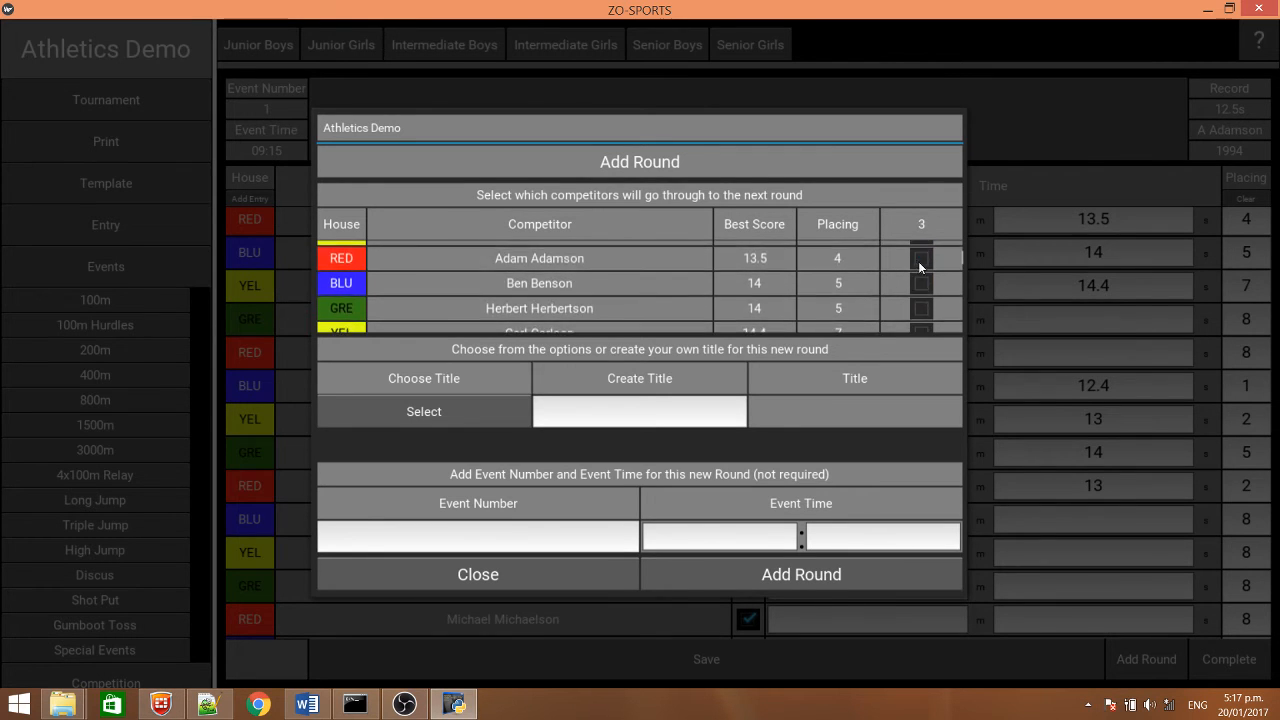
click(918, 261)
scroll(864, 314, up, 2)
click(921, 314)
scroll(842, 253, down, 2)
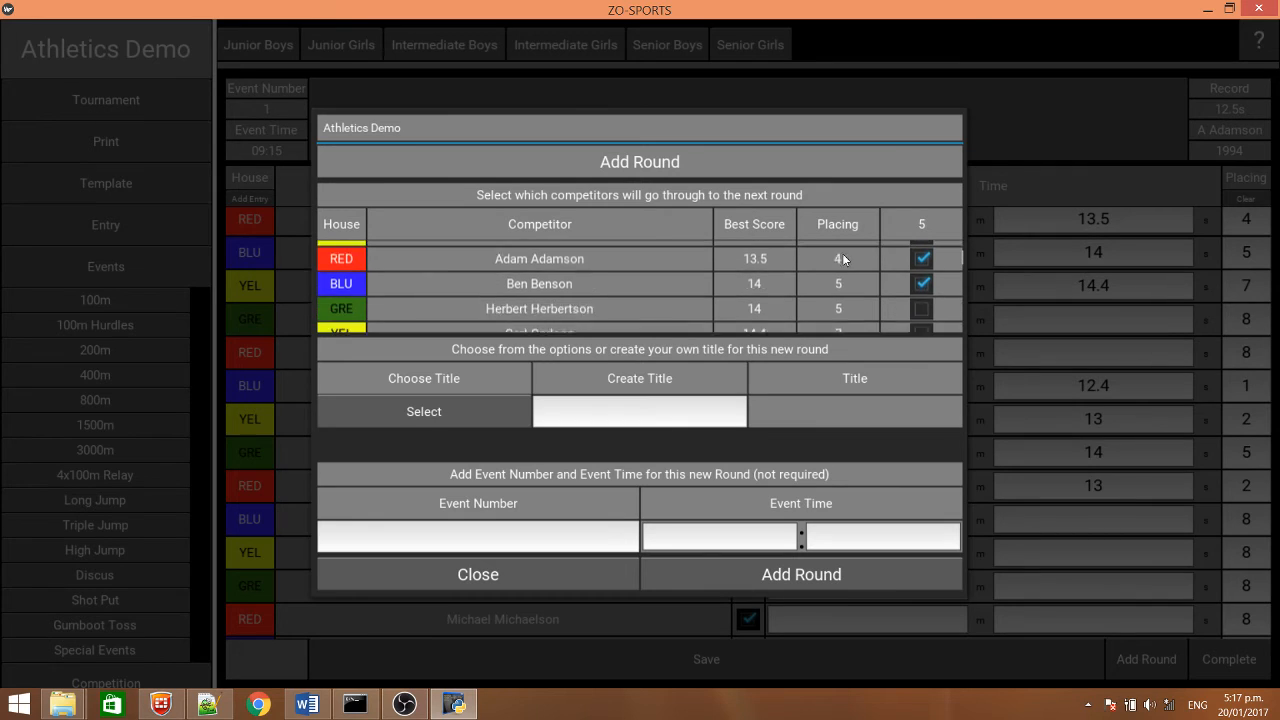
click(924, 290)
click(922, 313)
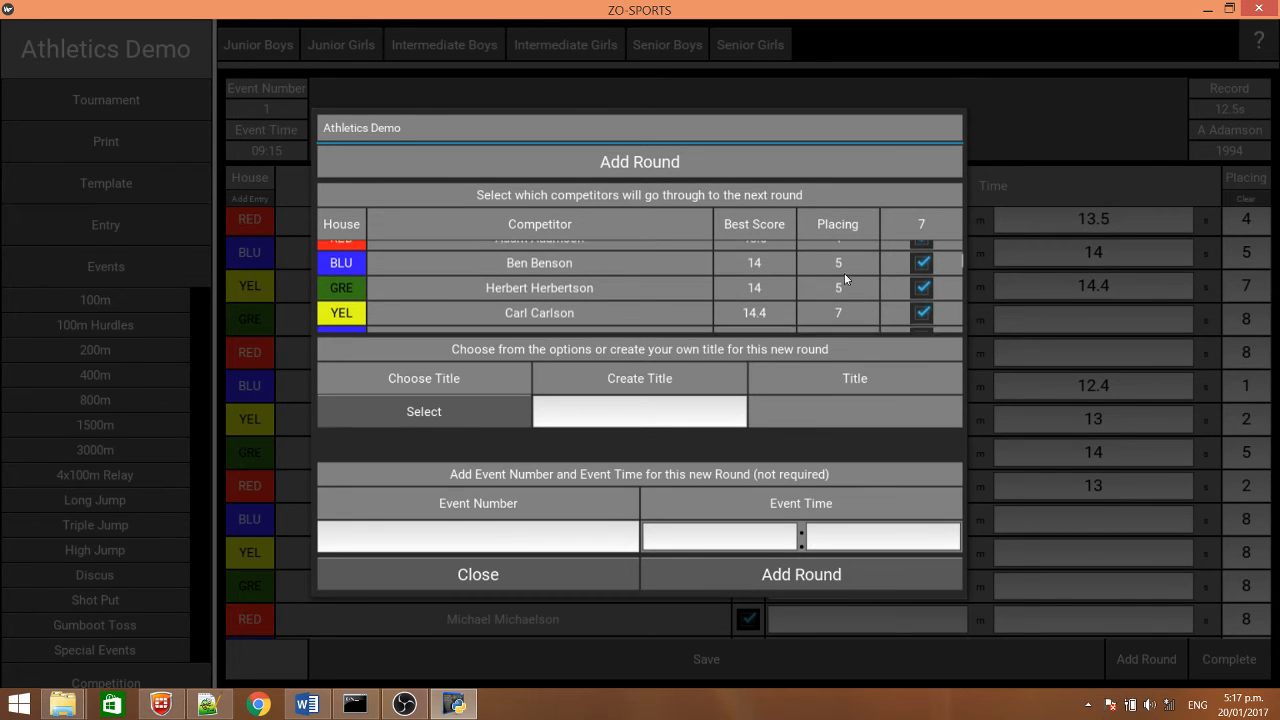
scroll(843, 258, down, 2)
scroll(845, 274, up, 1)
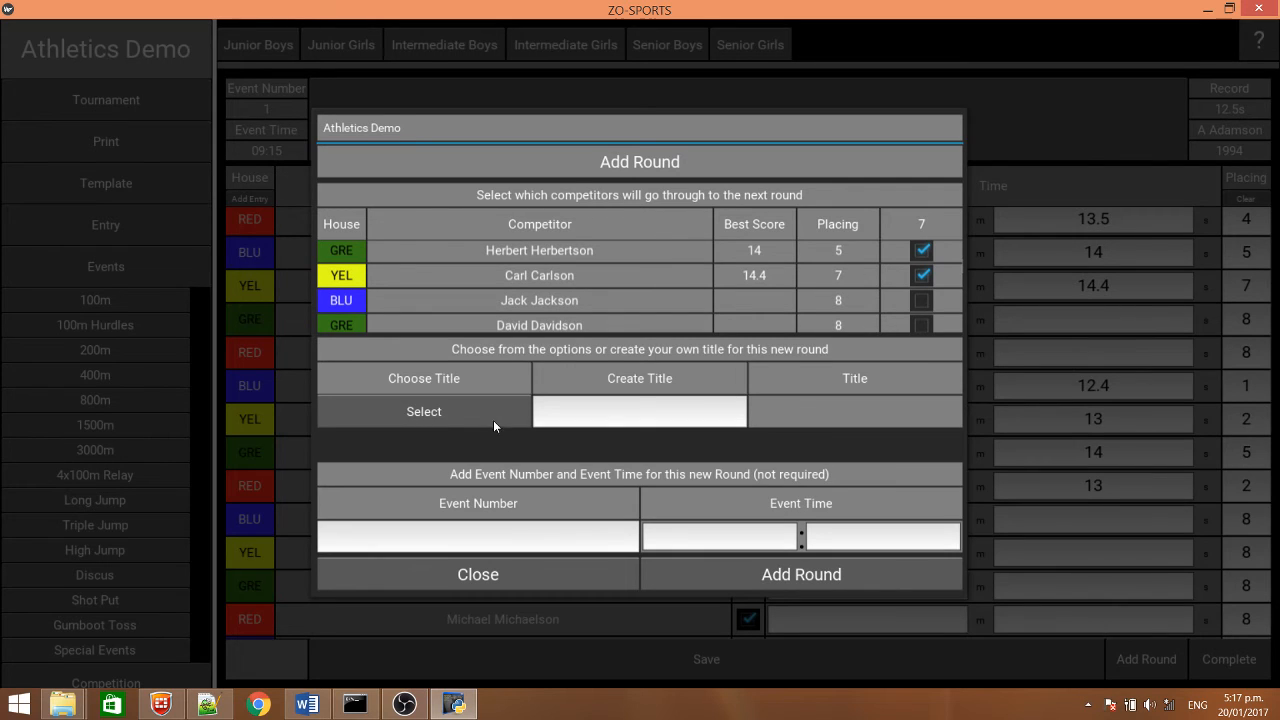
Try the custom title A for the new round, and replace it with the preset title Final
click(649, 413)
text(A)
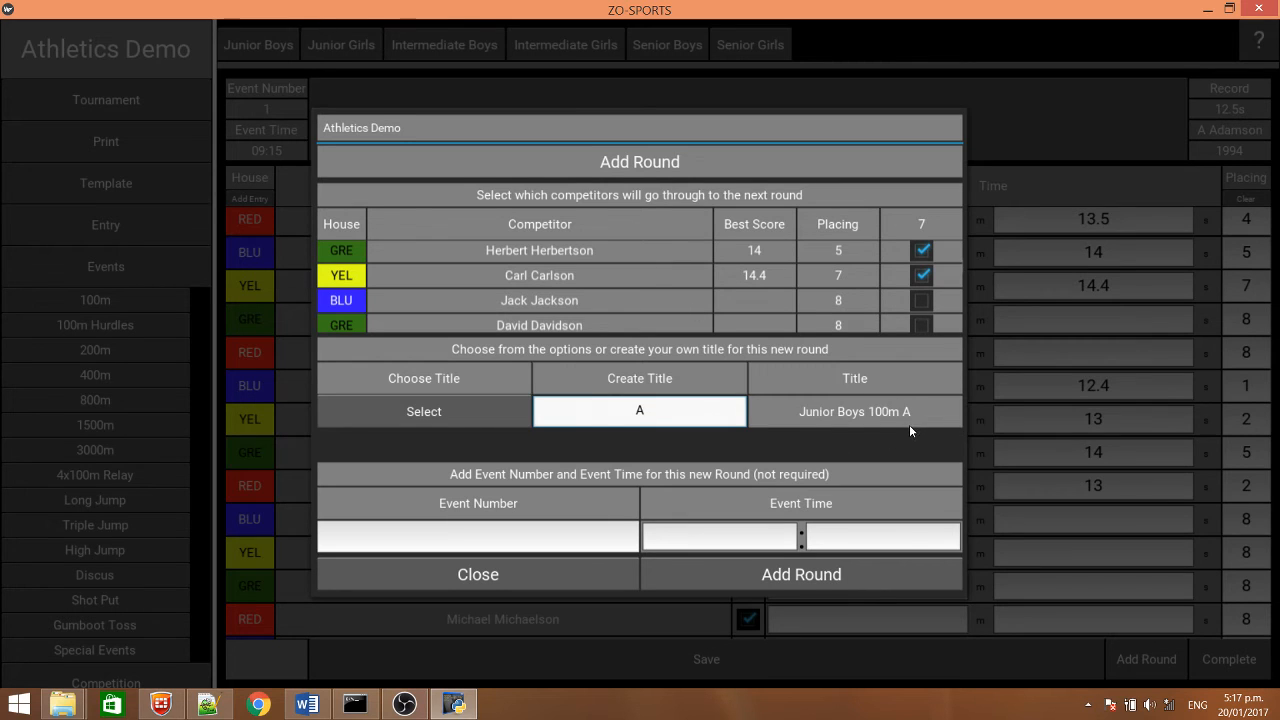
click(457, 413)
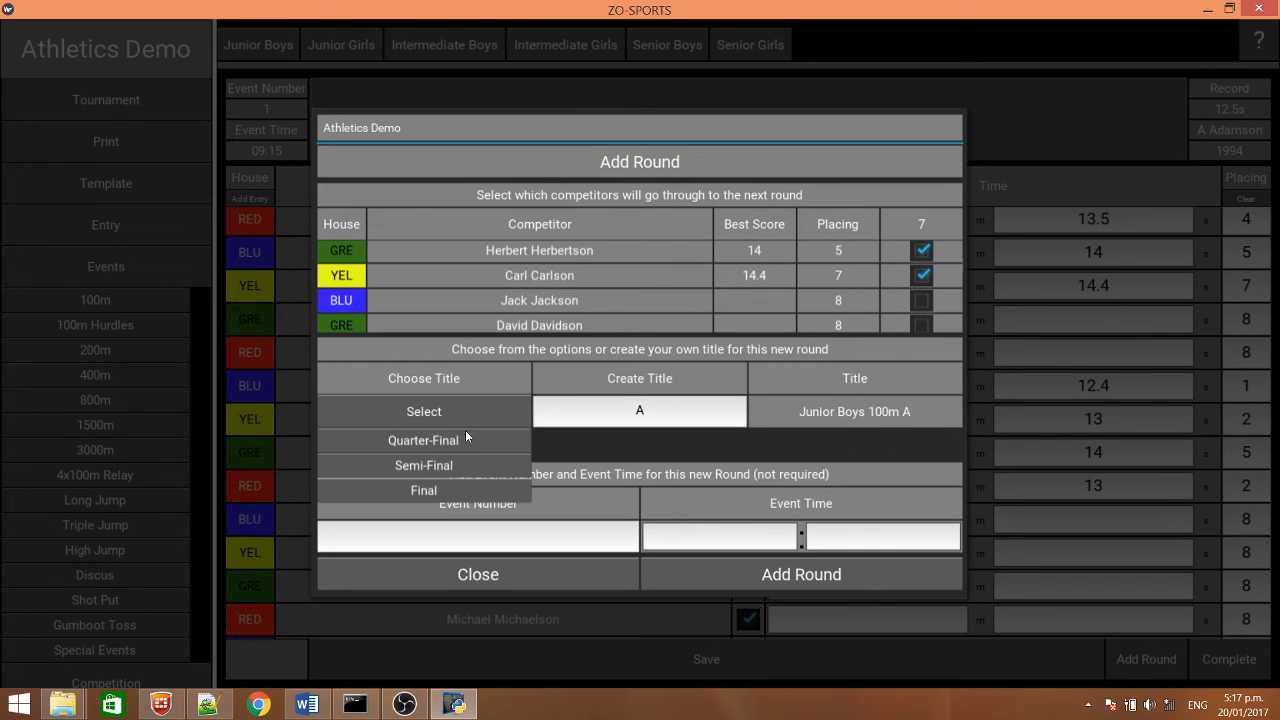
click(438, 491)
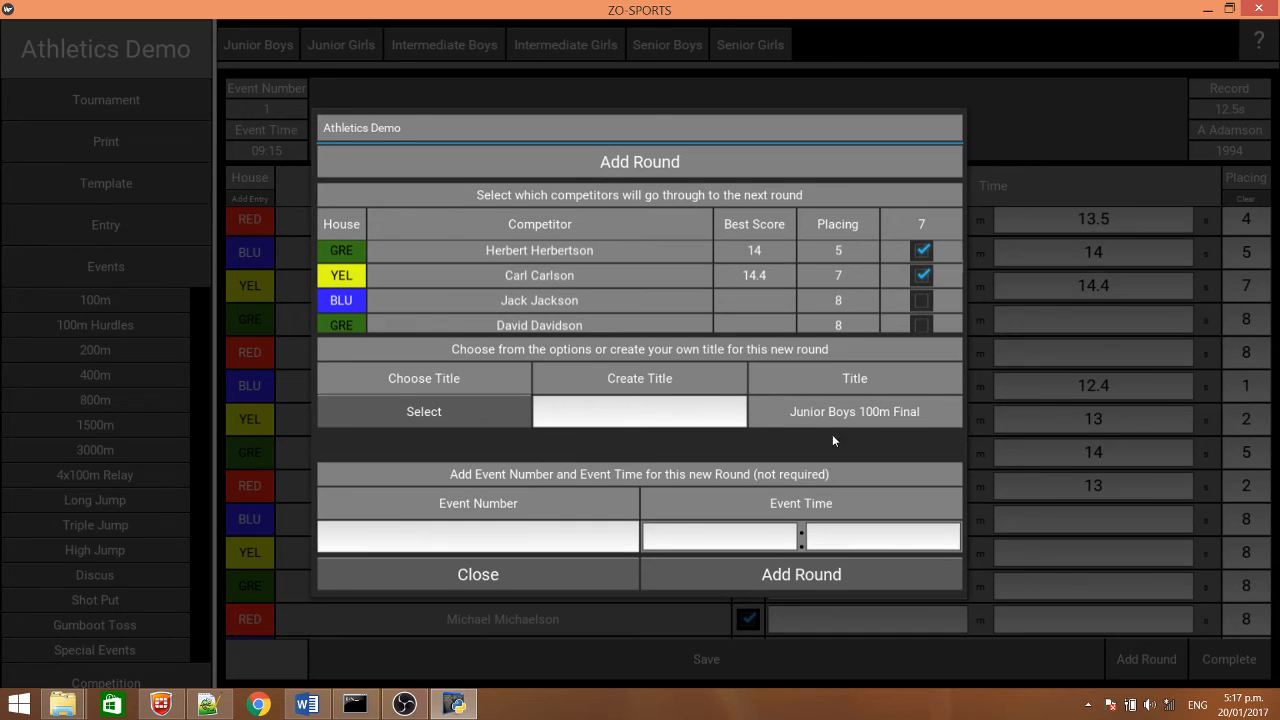
Set the new round's event number to 72 and event time to 14:15, and add the round
click(497, 537)
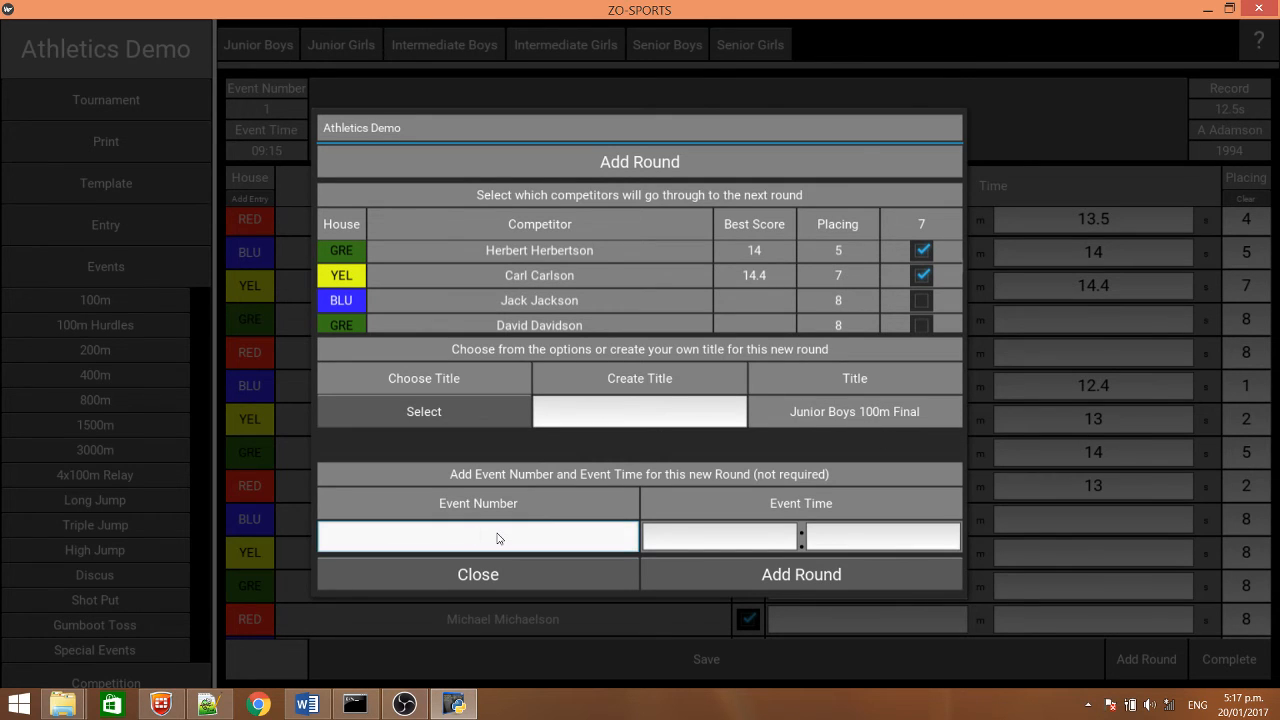
text(72)
click(728, 540)
text(14)
click(890, 542)
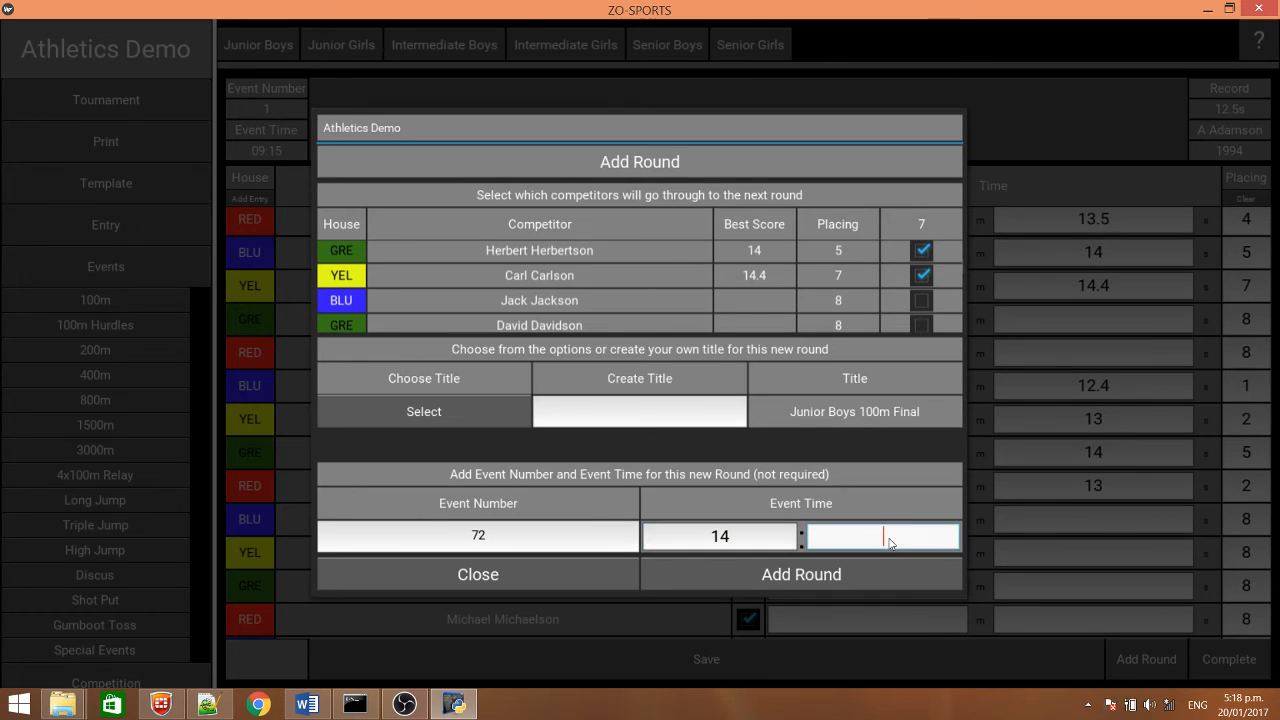
text(15)
click(815, 575)
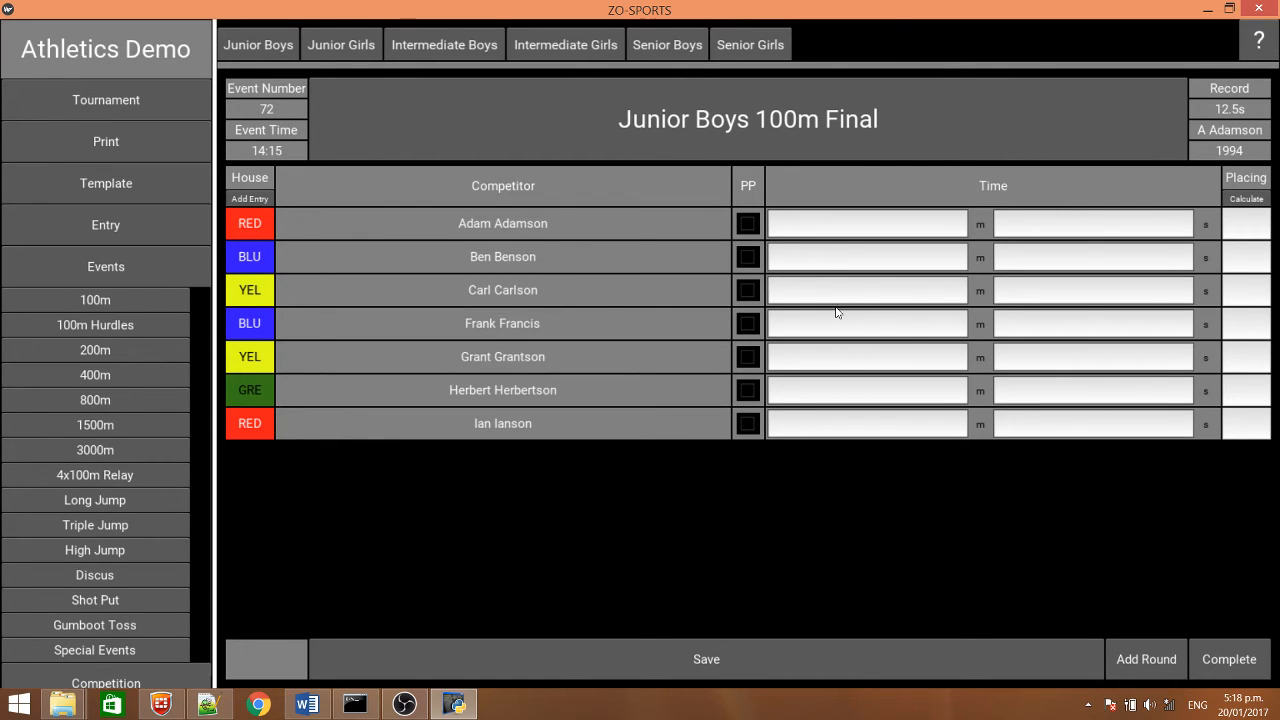
Enter times of 12.3, 13, 14, 13.5 and 14 seconds for the first five finalists and mark the last two as participating
click(1047, 223)
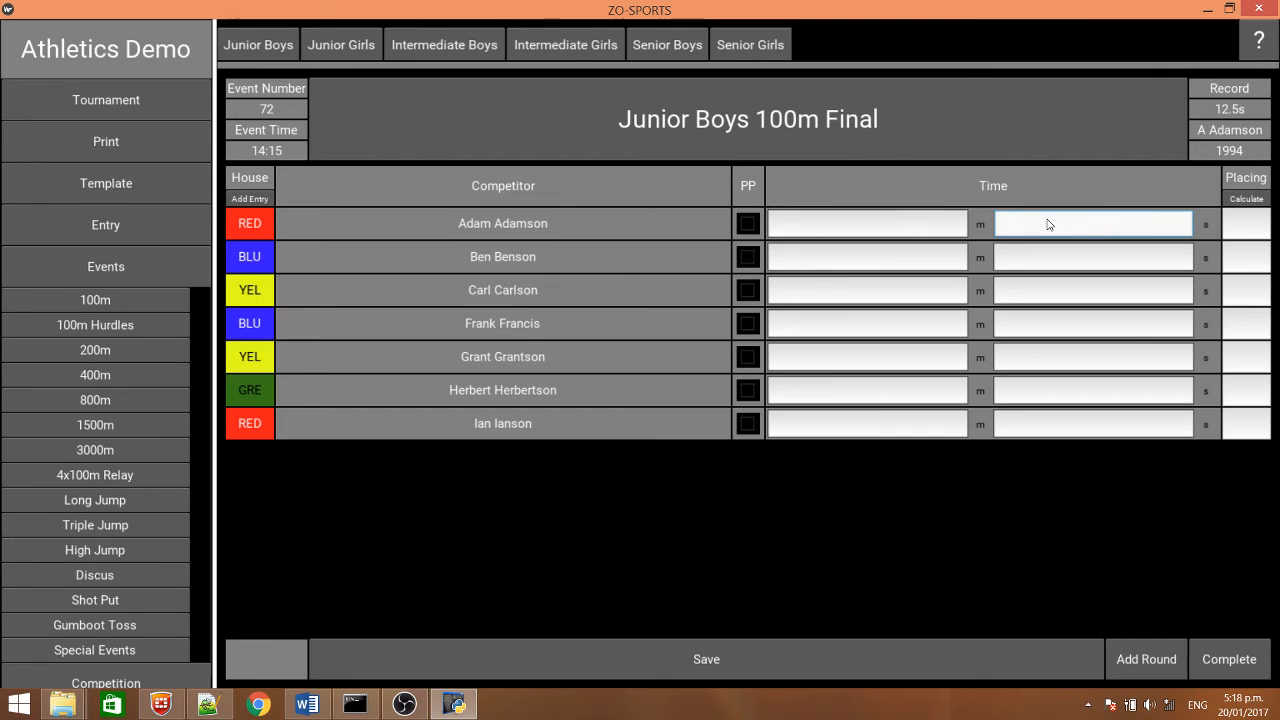
text(12.3)
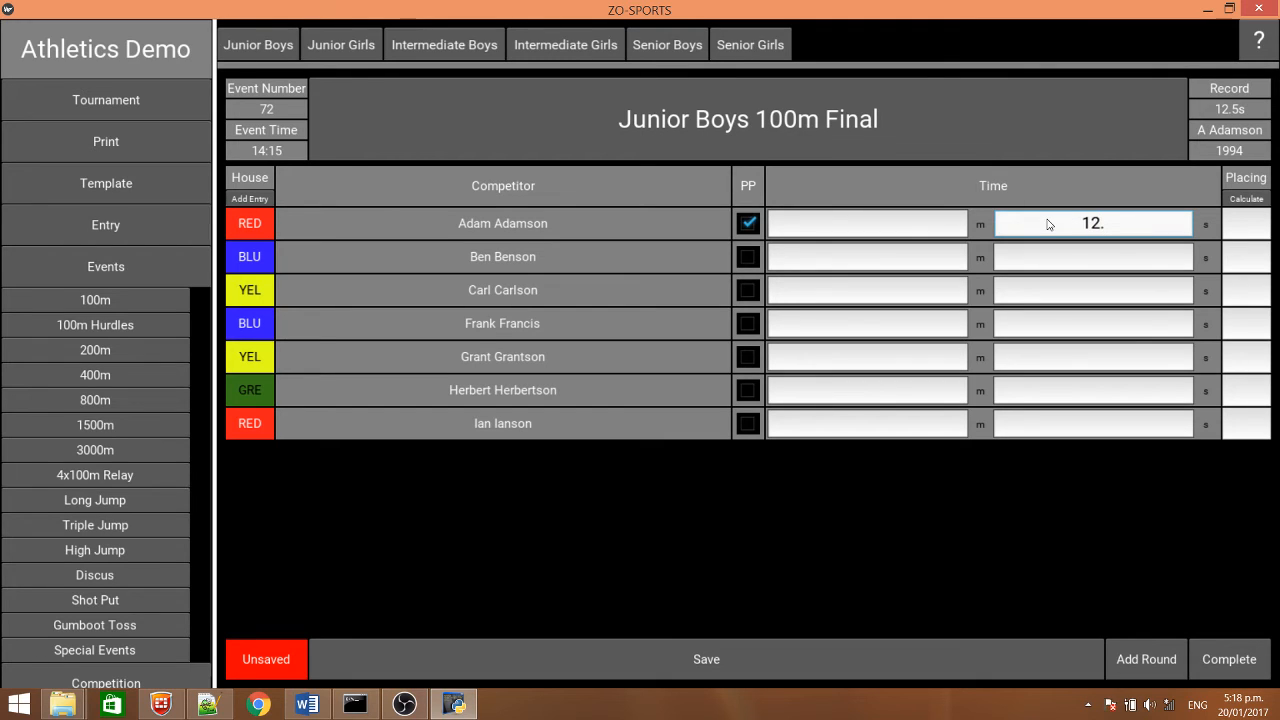
click(1086, 263)
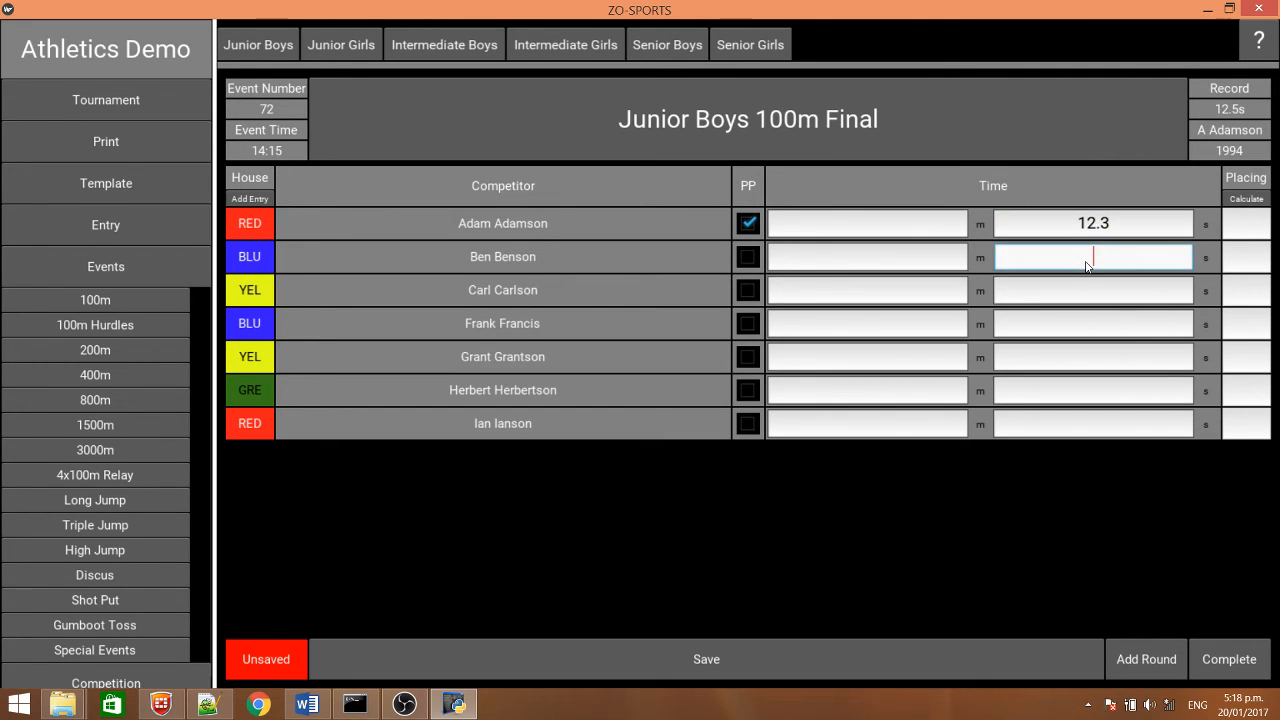
text(13)
click(1100, 290)
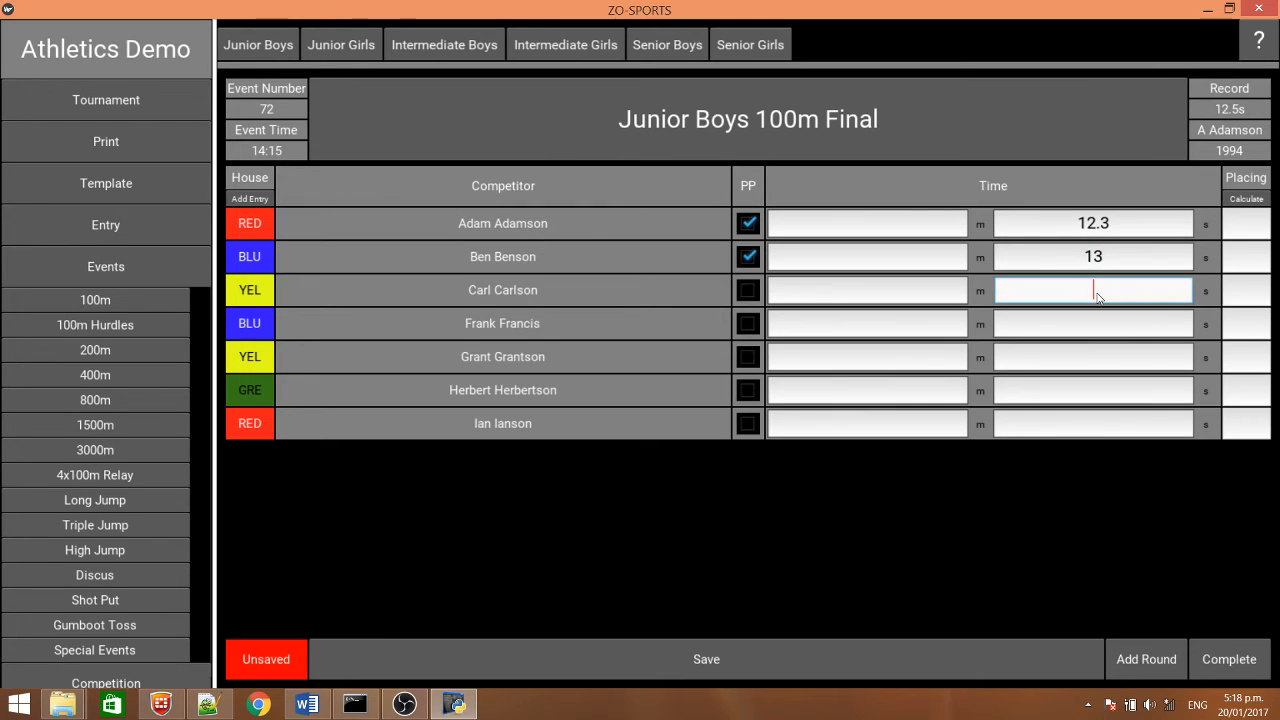
text(14)
click(1099, 324)
text(13.5)
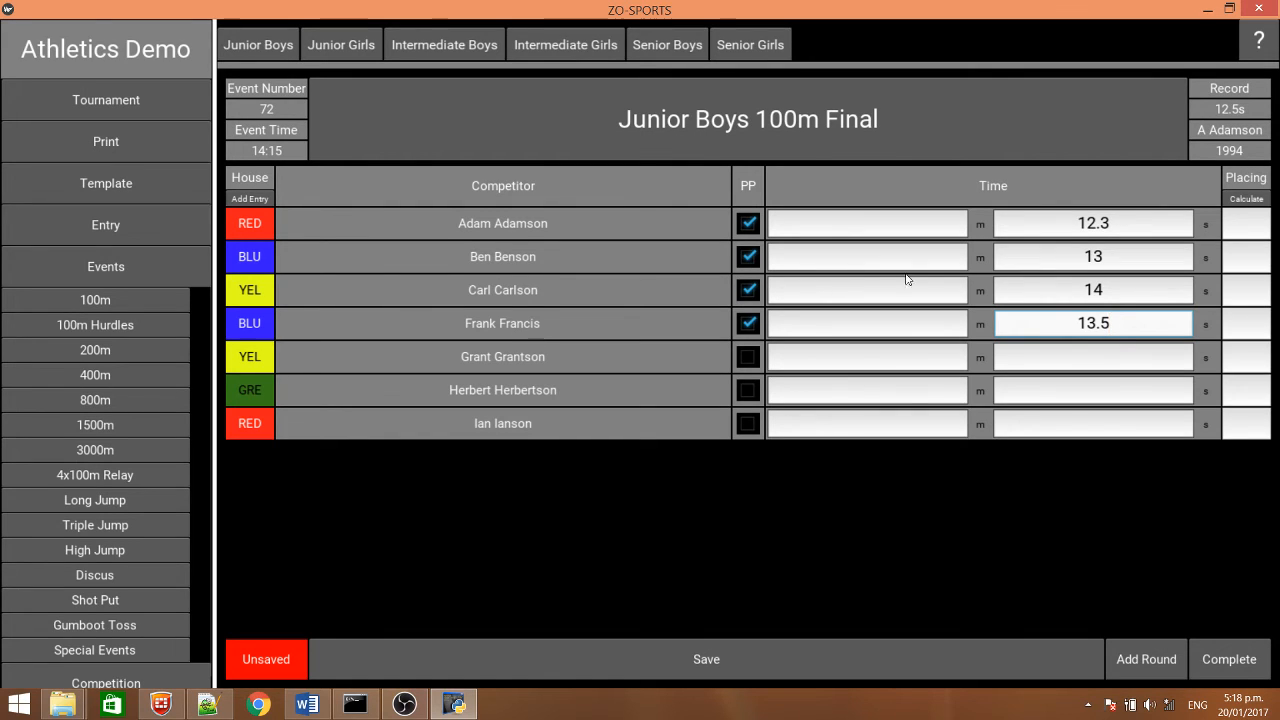
click(1104, 358)
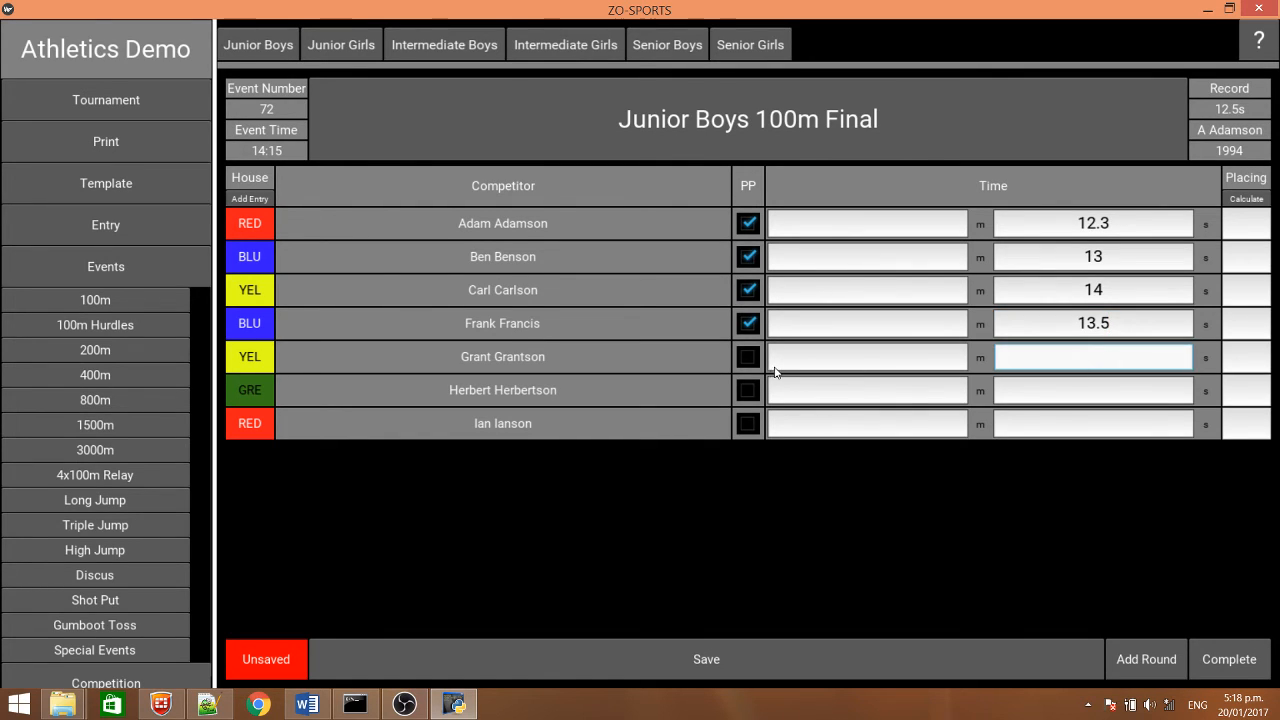
text(14)
click(749, 425)
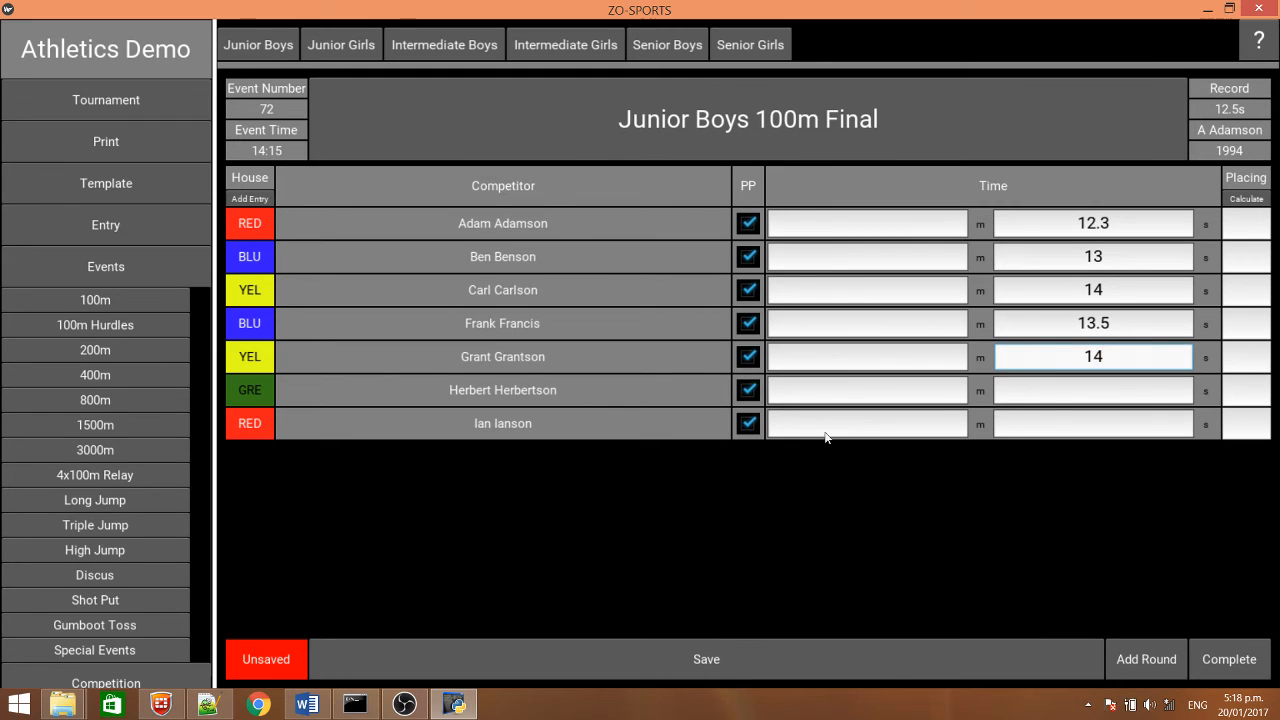
Calculate and save the final's placings, and complete the Junior Boys 100m using the placings from the Final
click(1247, 199)
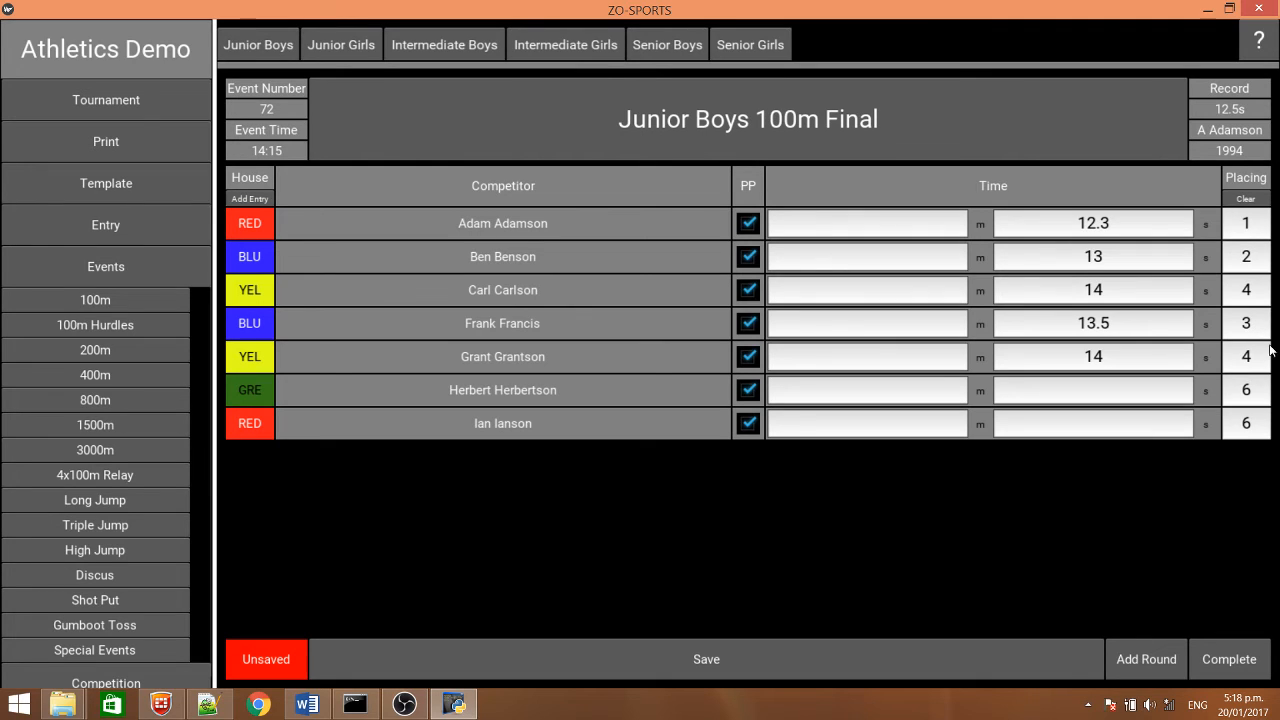
click(698, 660)
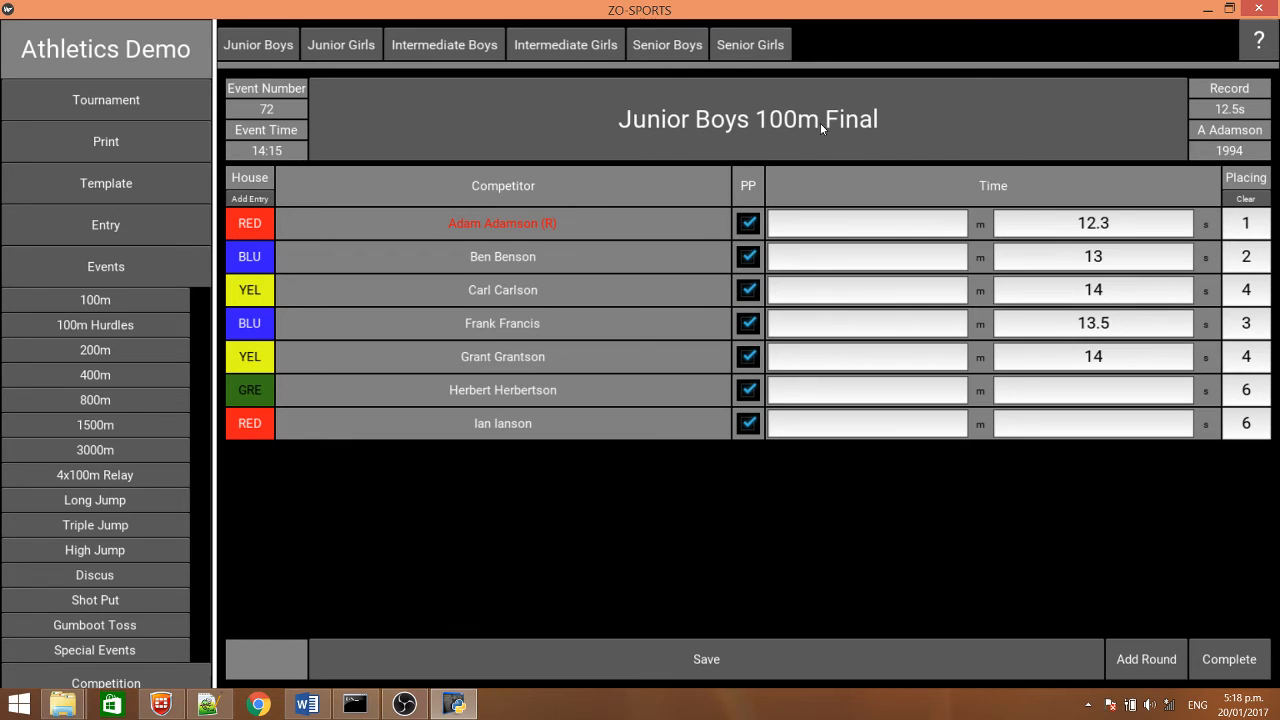
click(1231, 662)
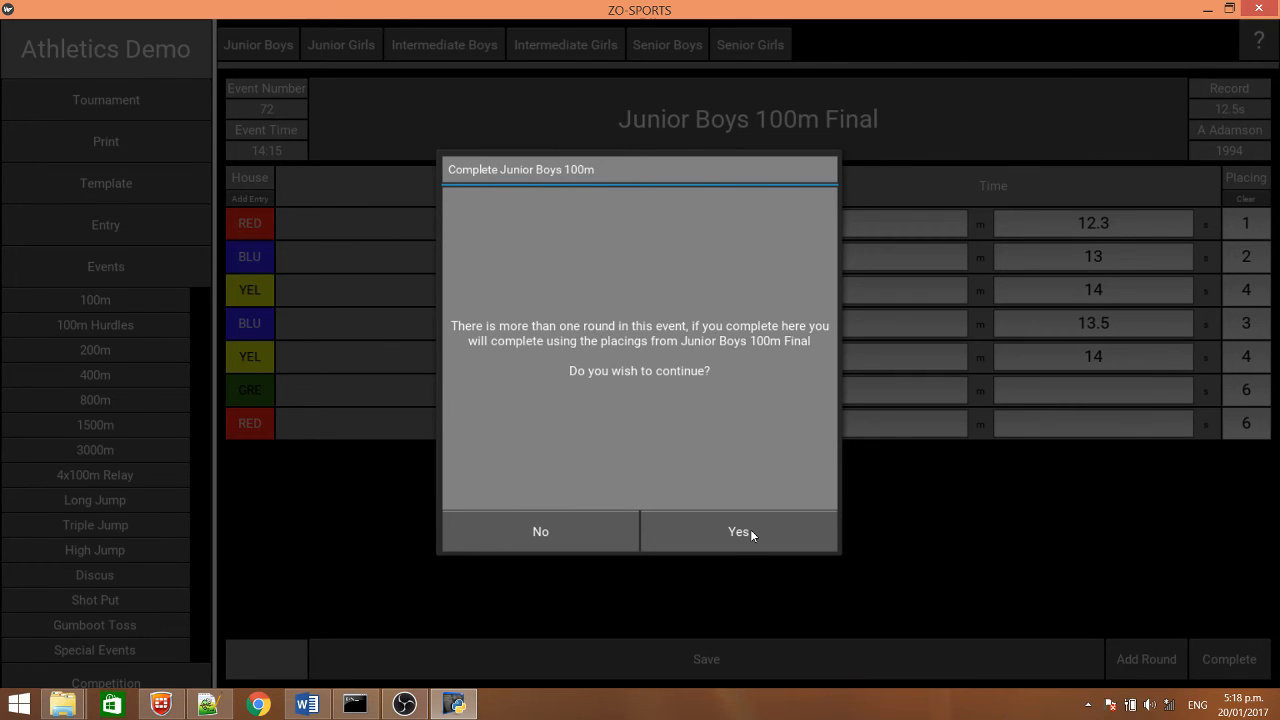
click(752, 535)
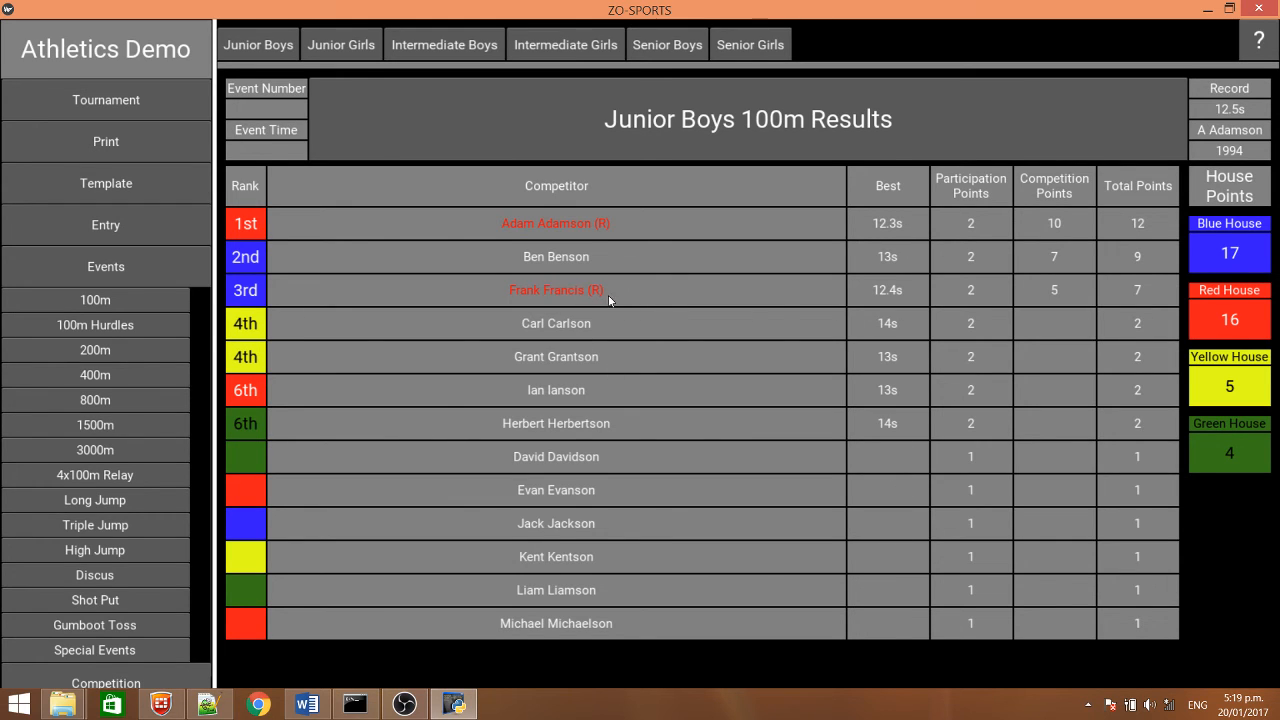
Look back at the Junior Boys 100m Final round and return to the Junior Boys 100m Results
click(728, 126)
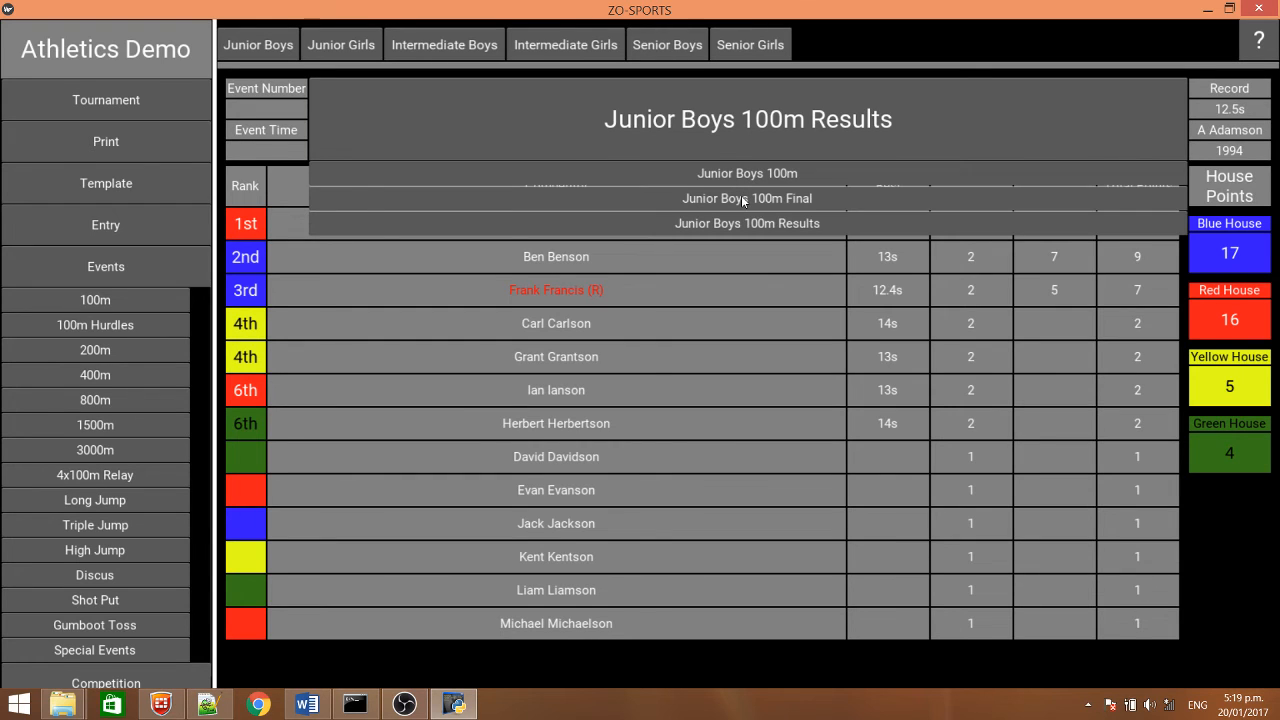
click(742, 199)
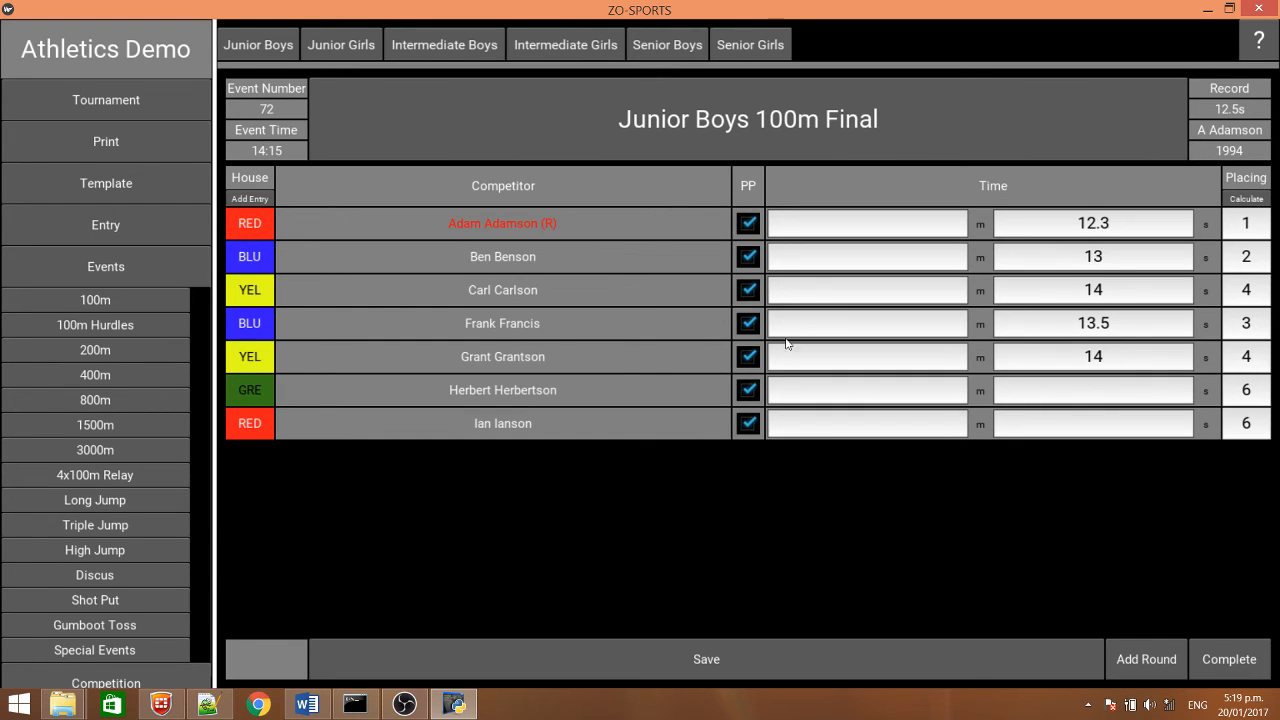
click(774, 122)
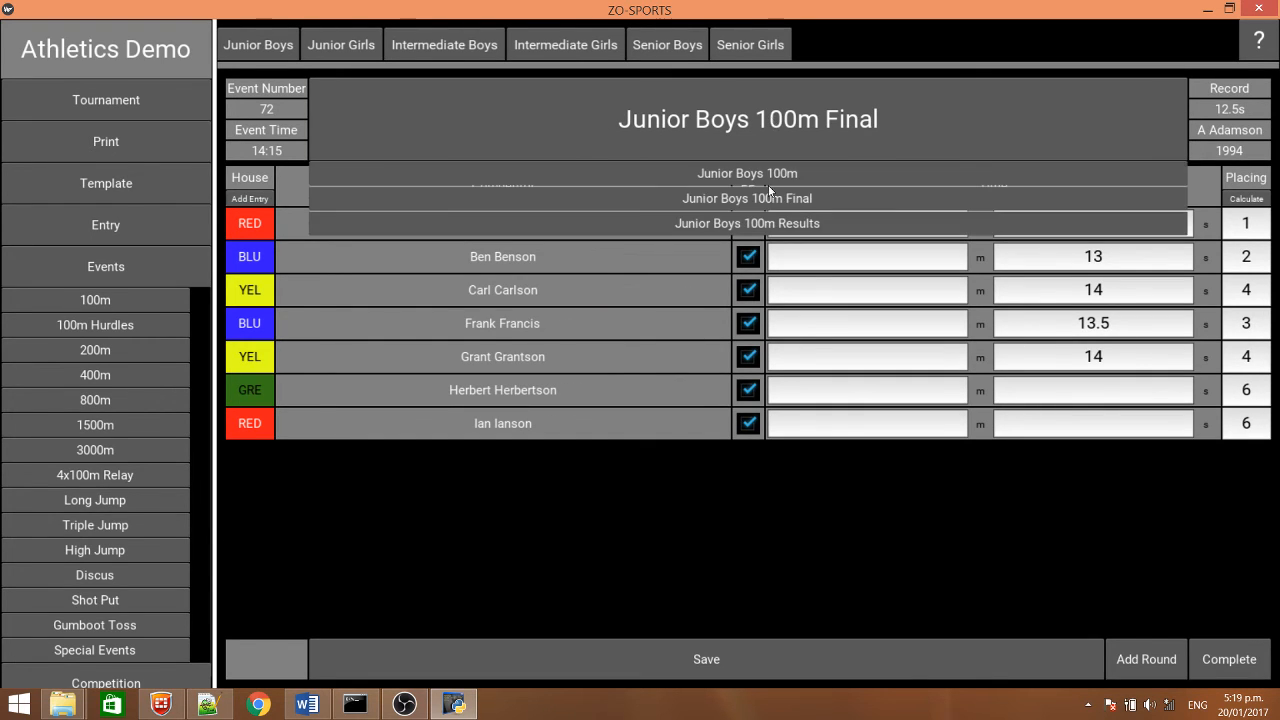
click(764, 224)
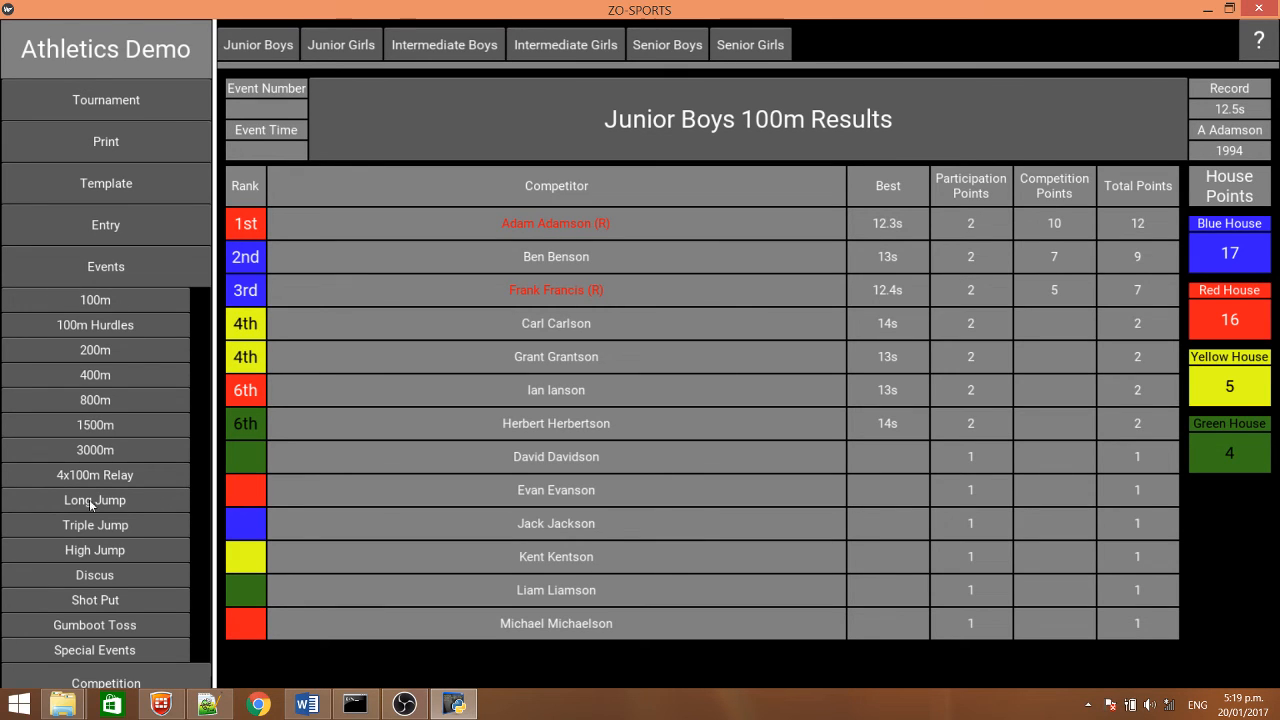
Add a row to the Special Events and title it with the helper's full name followed by "Helps Out"
click(106, 652)
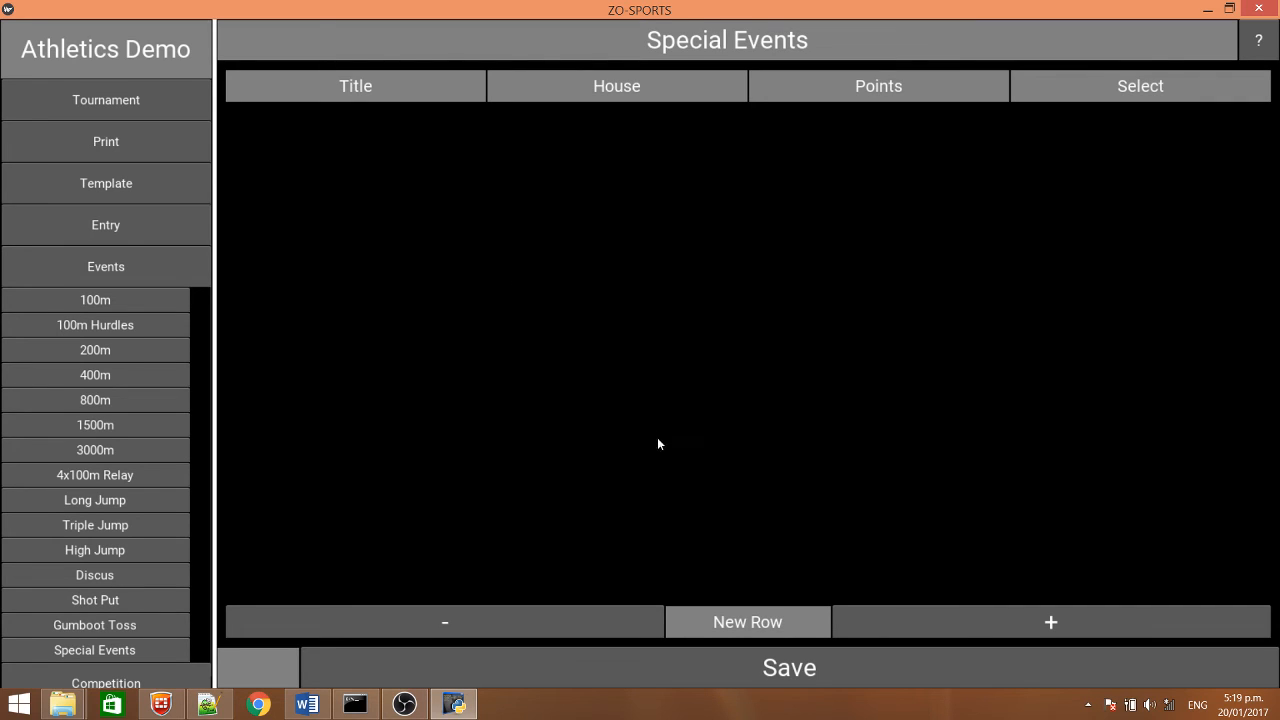
click(1022, 622)
click(341, 136)
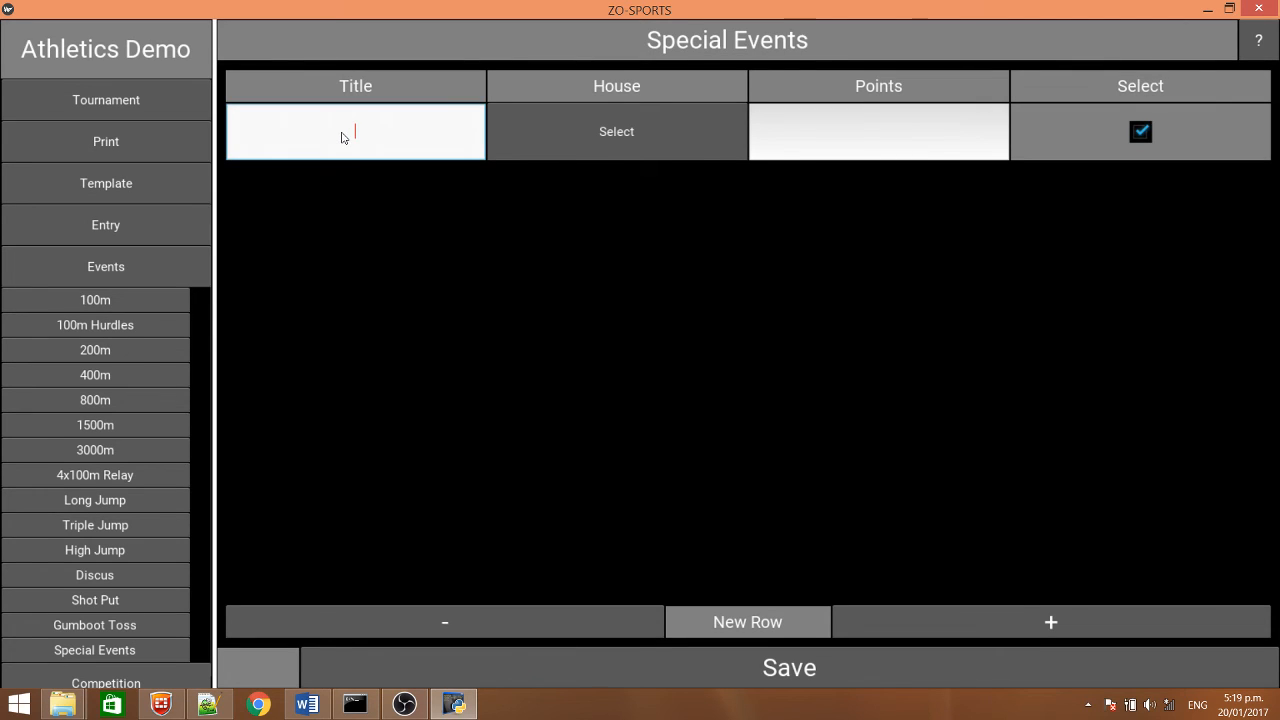
text(John Co)
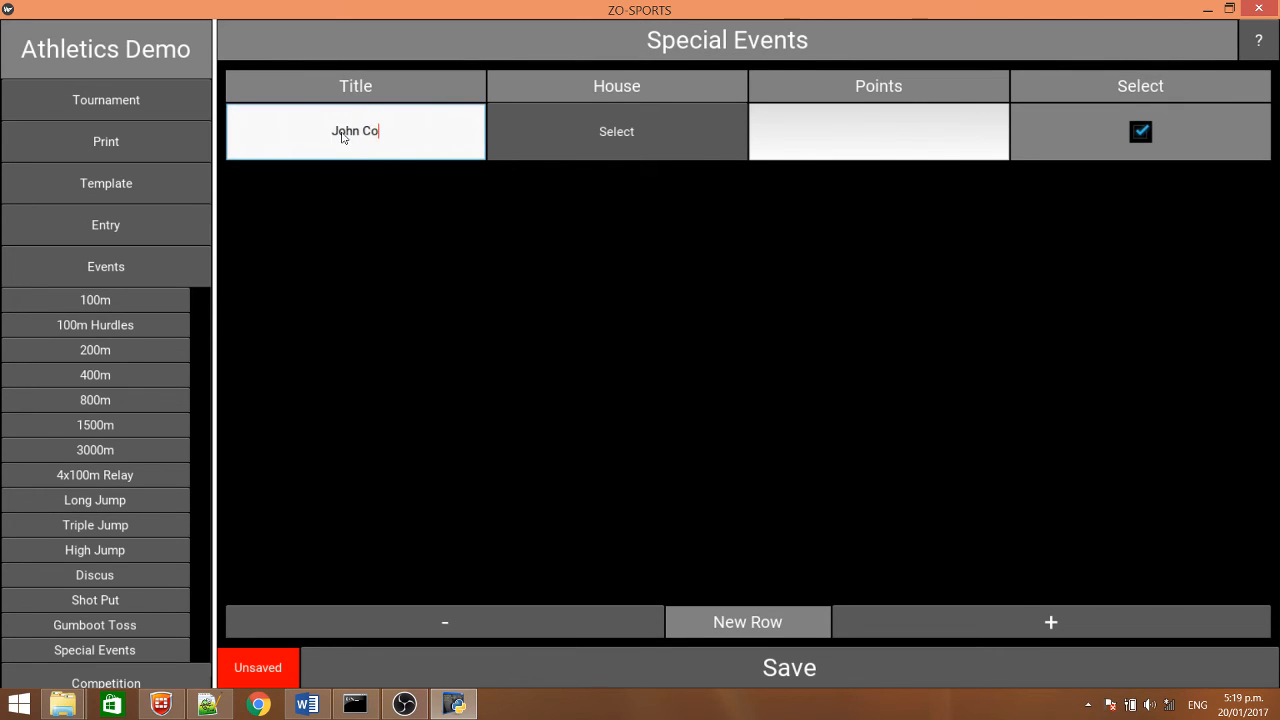
text(nnor Helps Out)
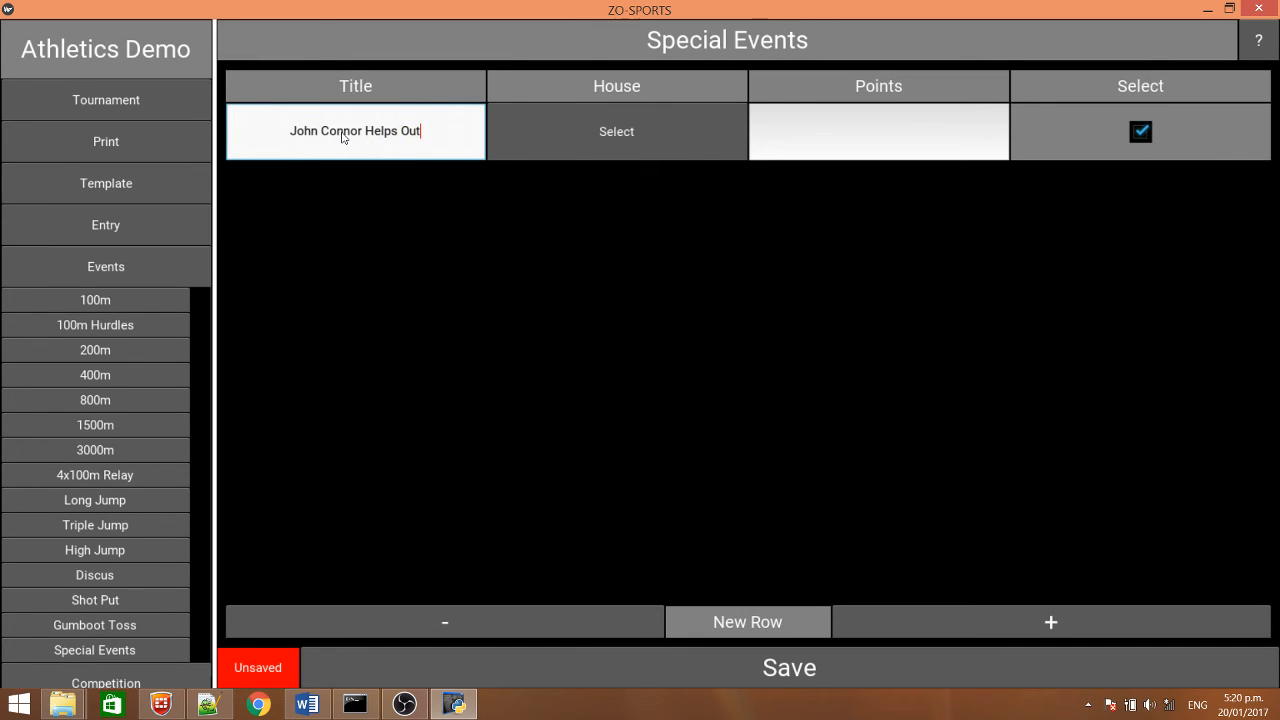
Award the first special event to Blue House with 15 points and save the special events
click(659, 130)
click(624, 174)
click(870, 141)
text(15)
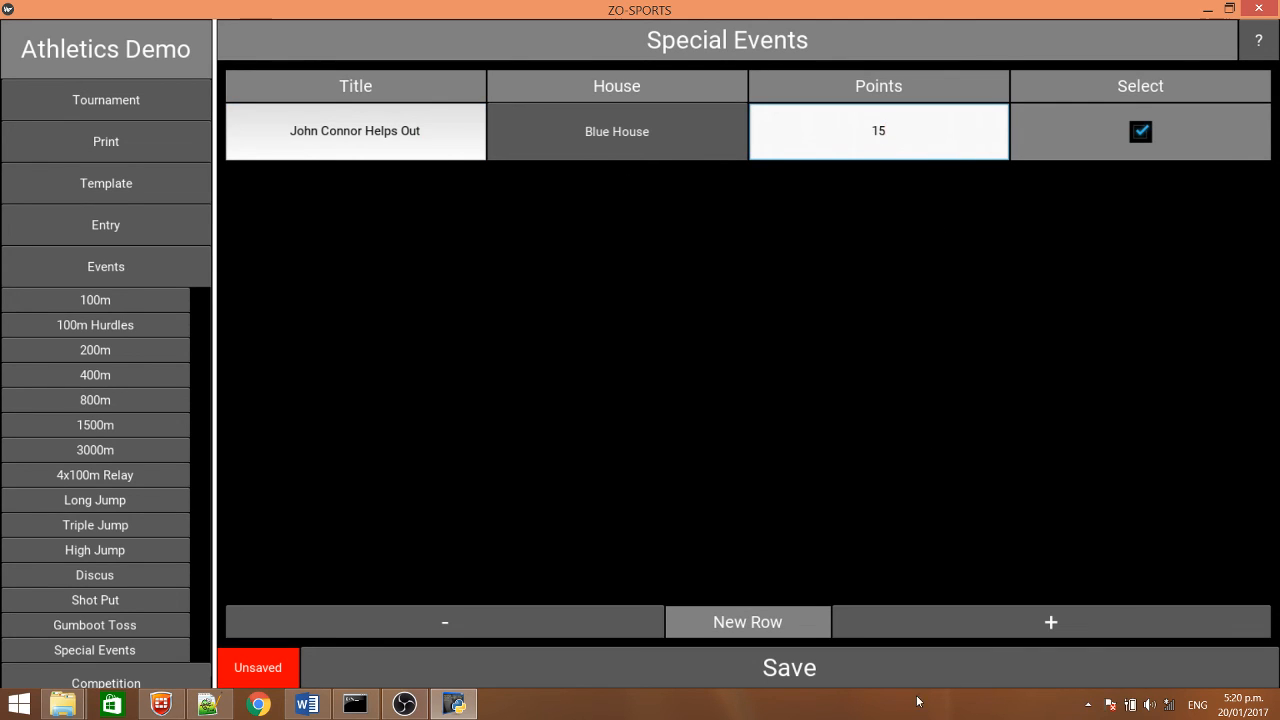
click(856, 684)
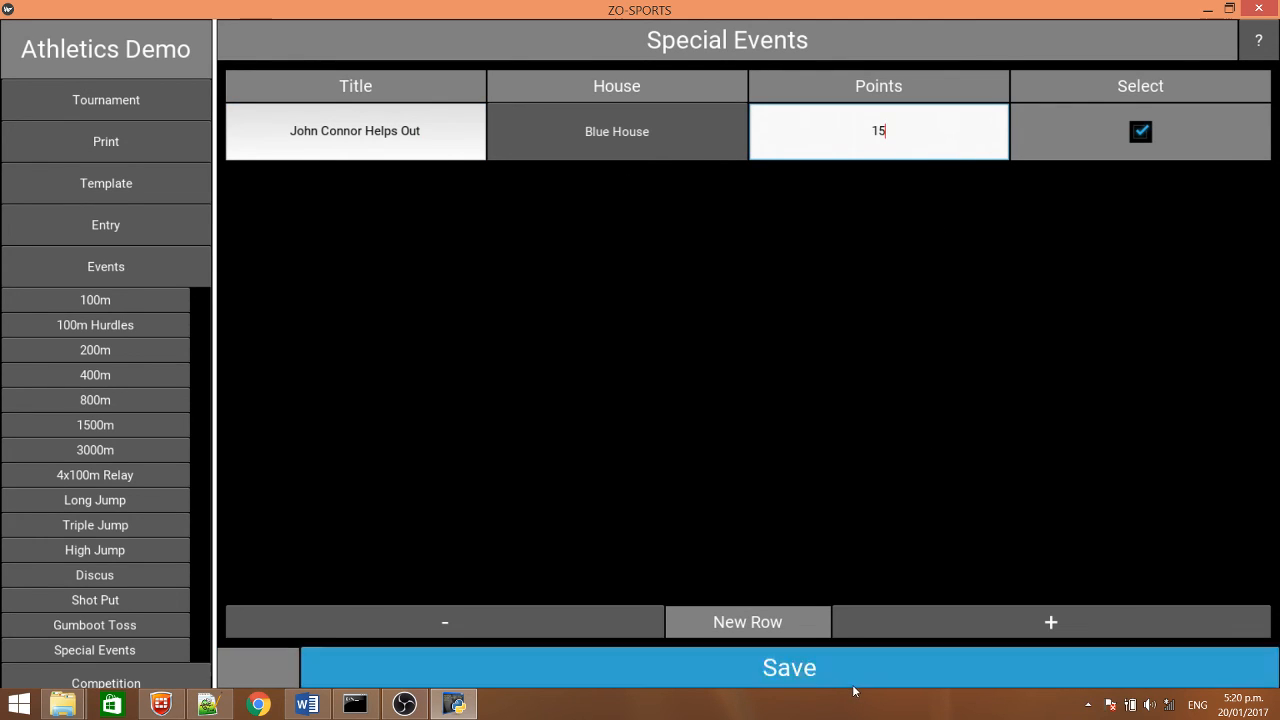
Add a second special event titled "House Chant 1st", award Red House 20 points for it, and save
click(976, 620)
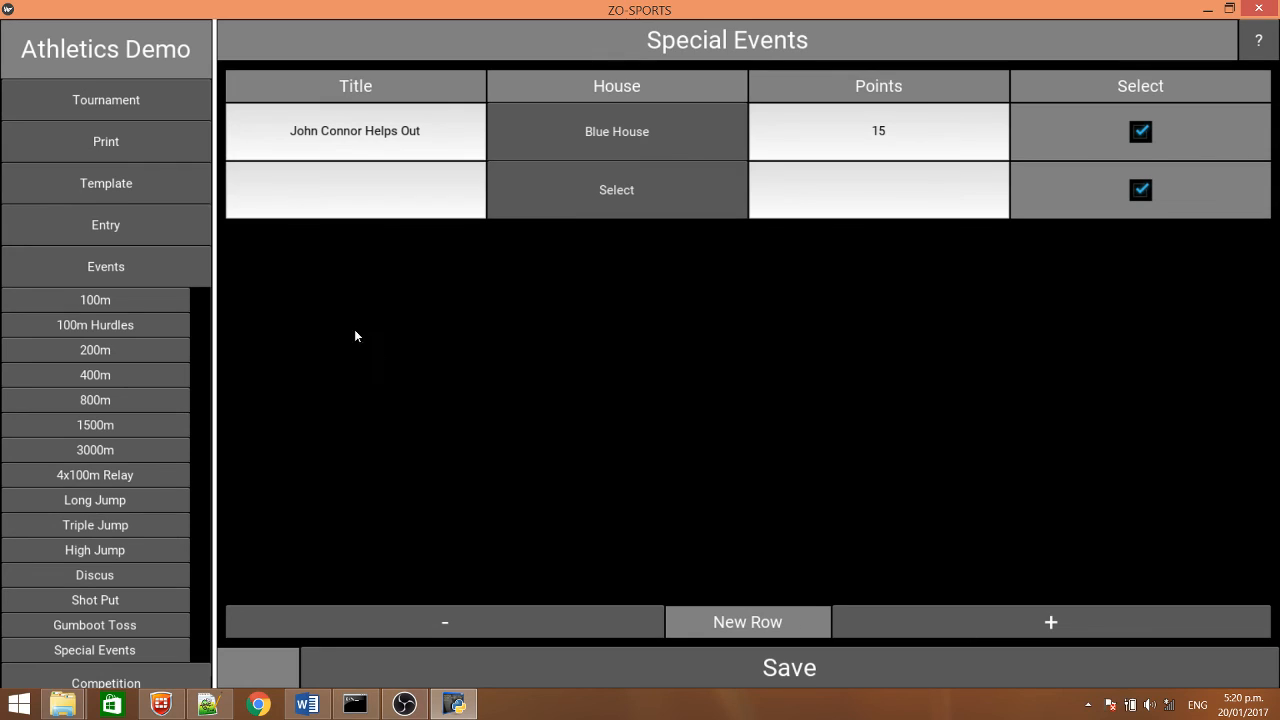
click(355, 191)
text(House C)
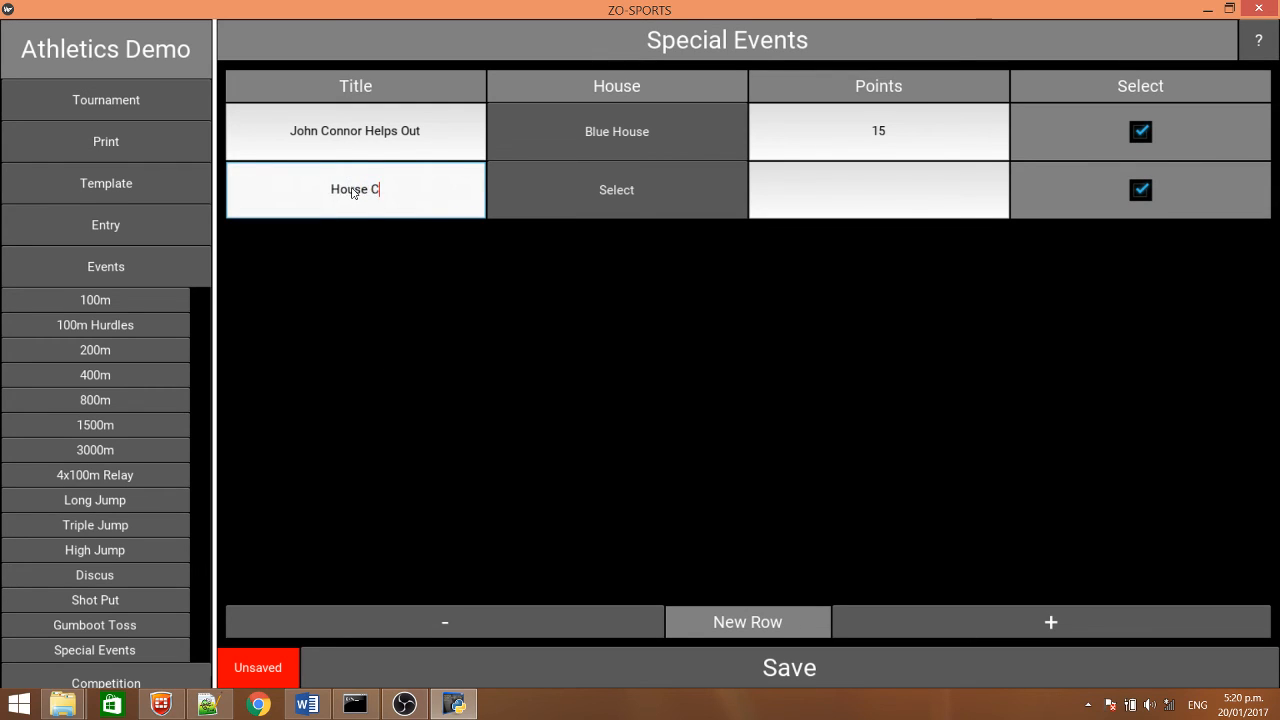
text(hant 1st)
click(638, 200)
click(624, 282)
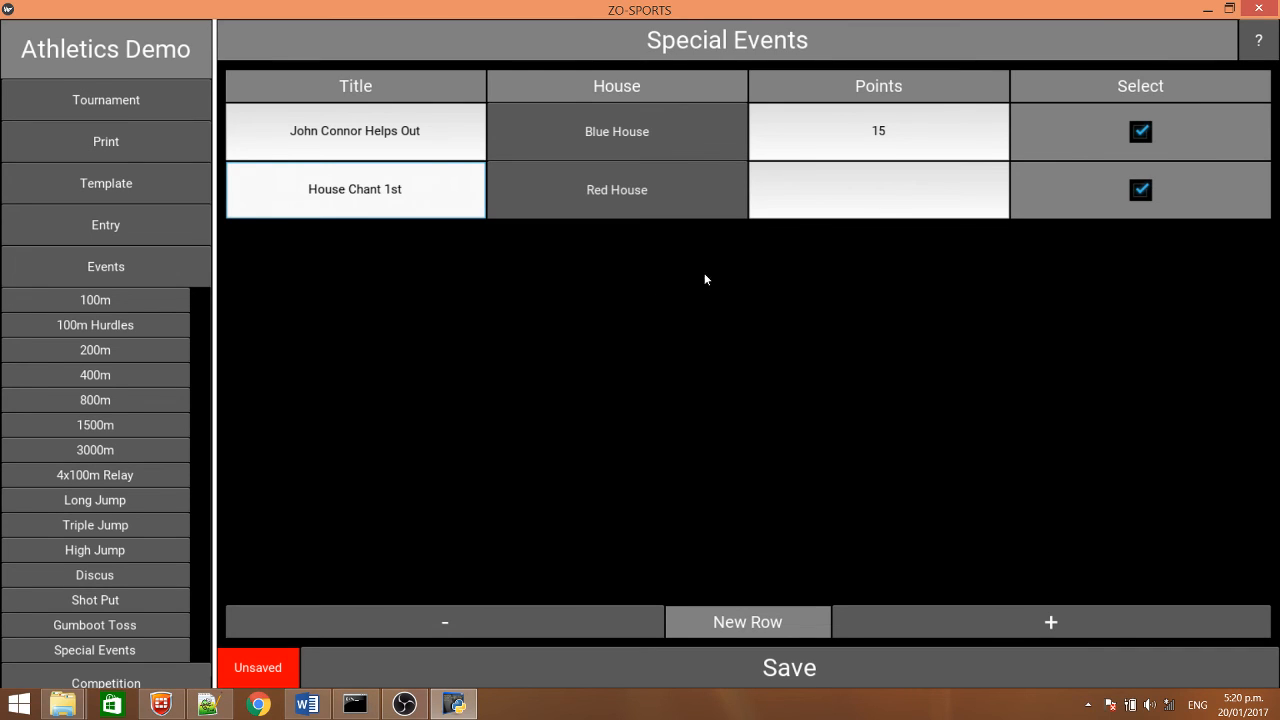
click(890, 189)
text(20)
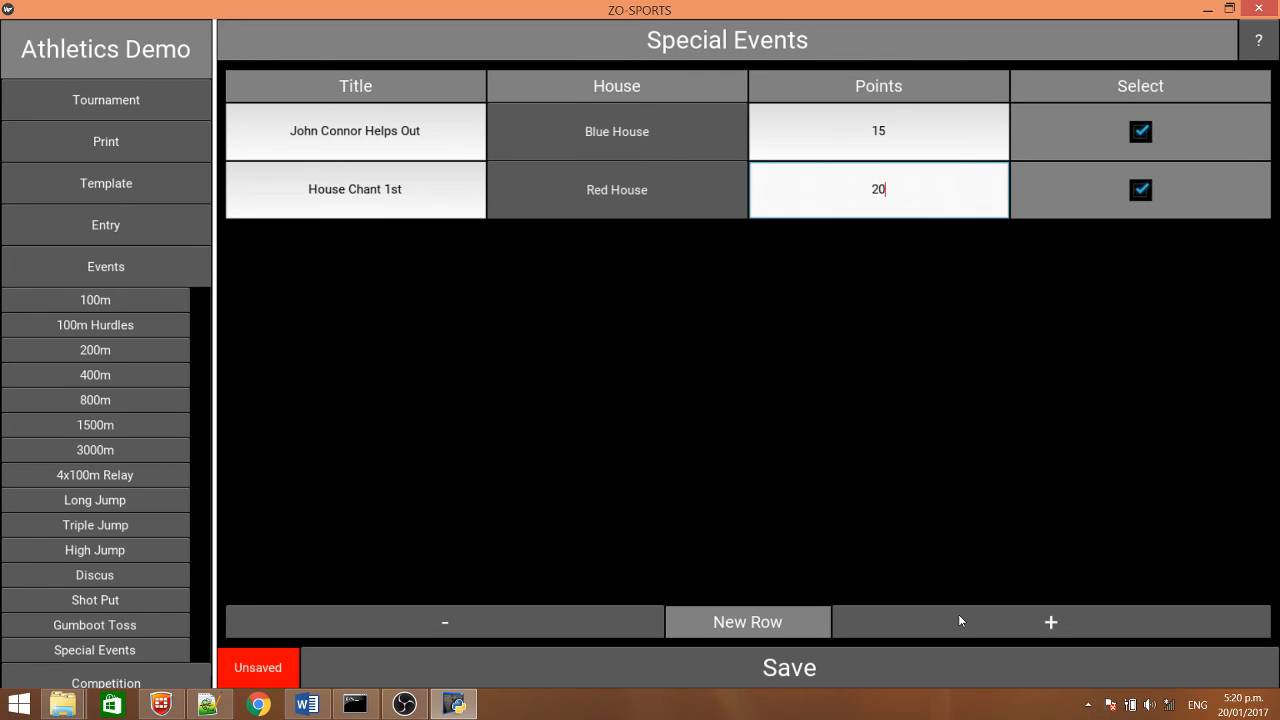
click(822, 667)
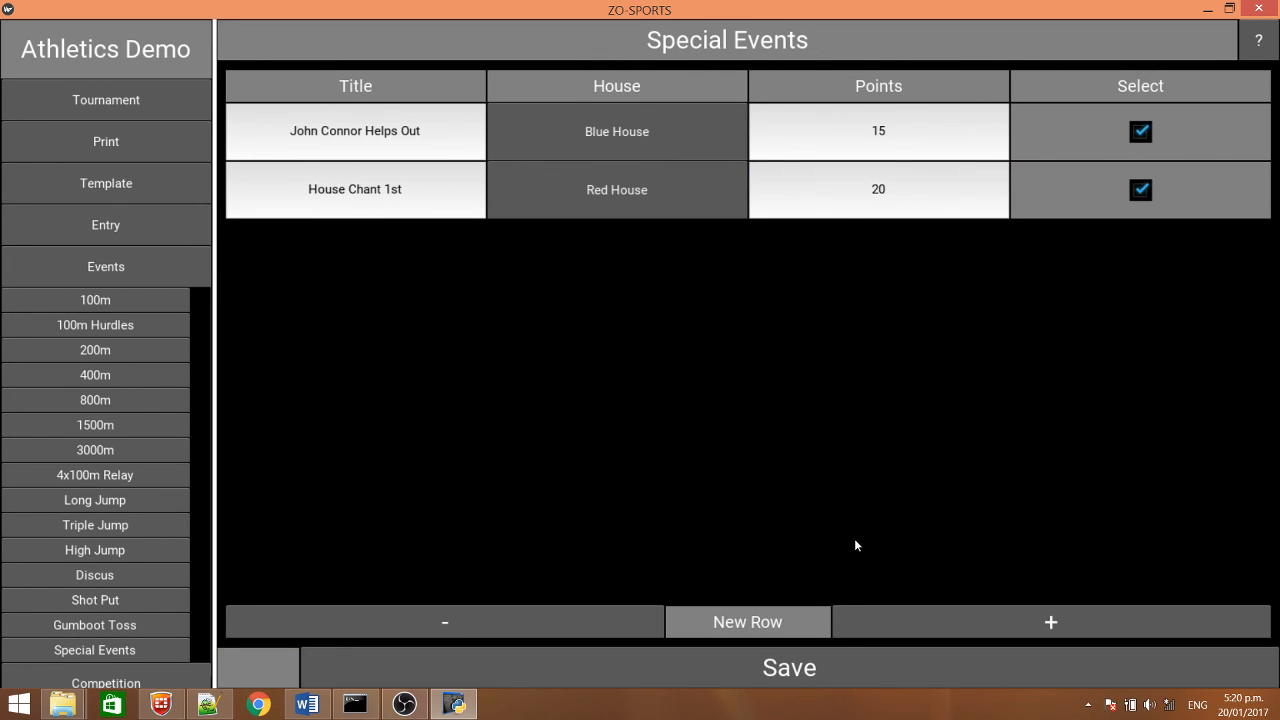
View the tournament's main page and cycle the scoreboard through competition, participation and special event points back to the totals
click(116, 270)
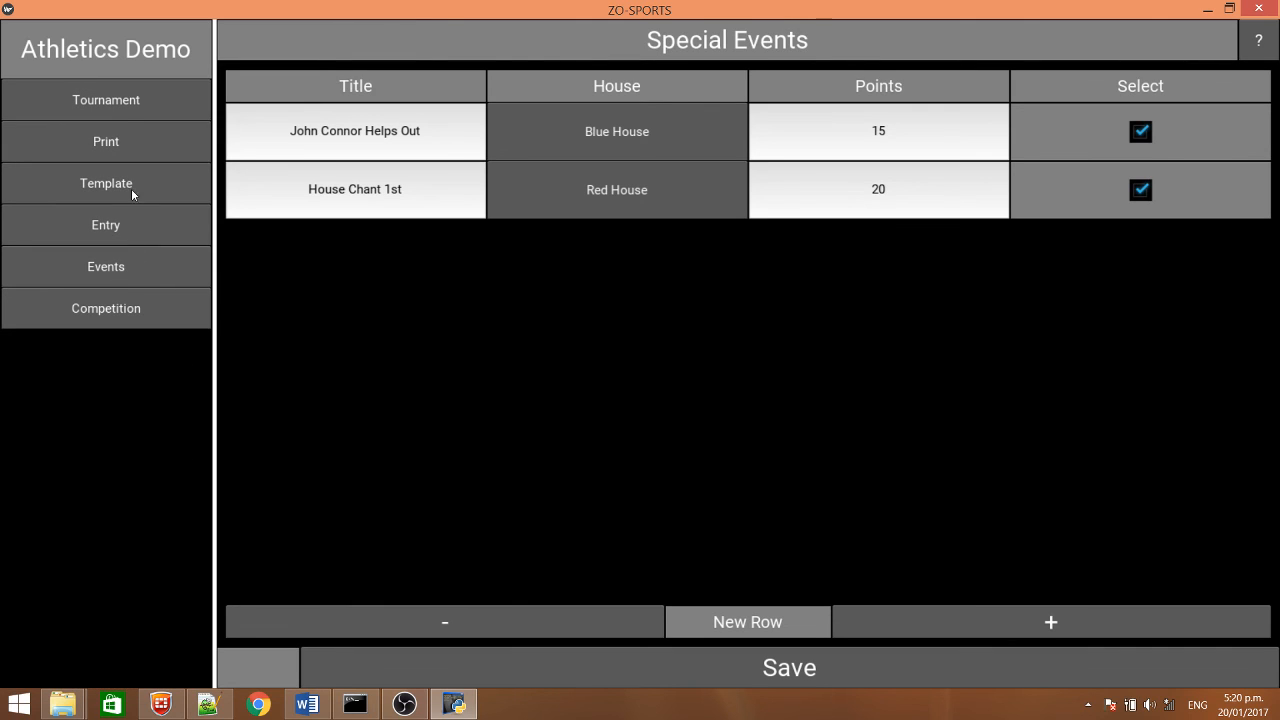
click(114, 107)
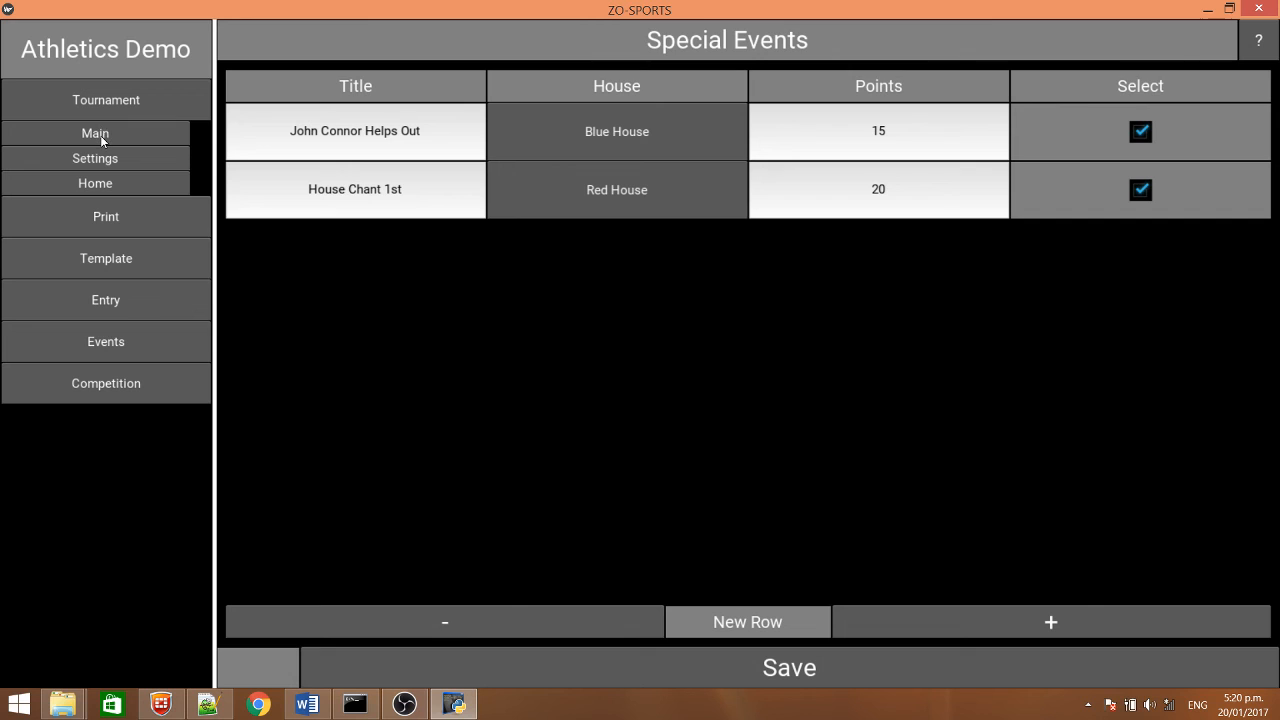
click(100, 135)
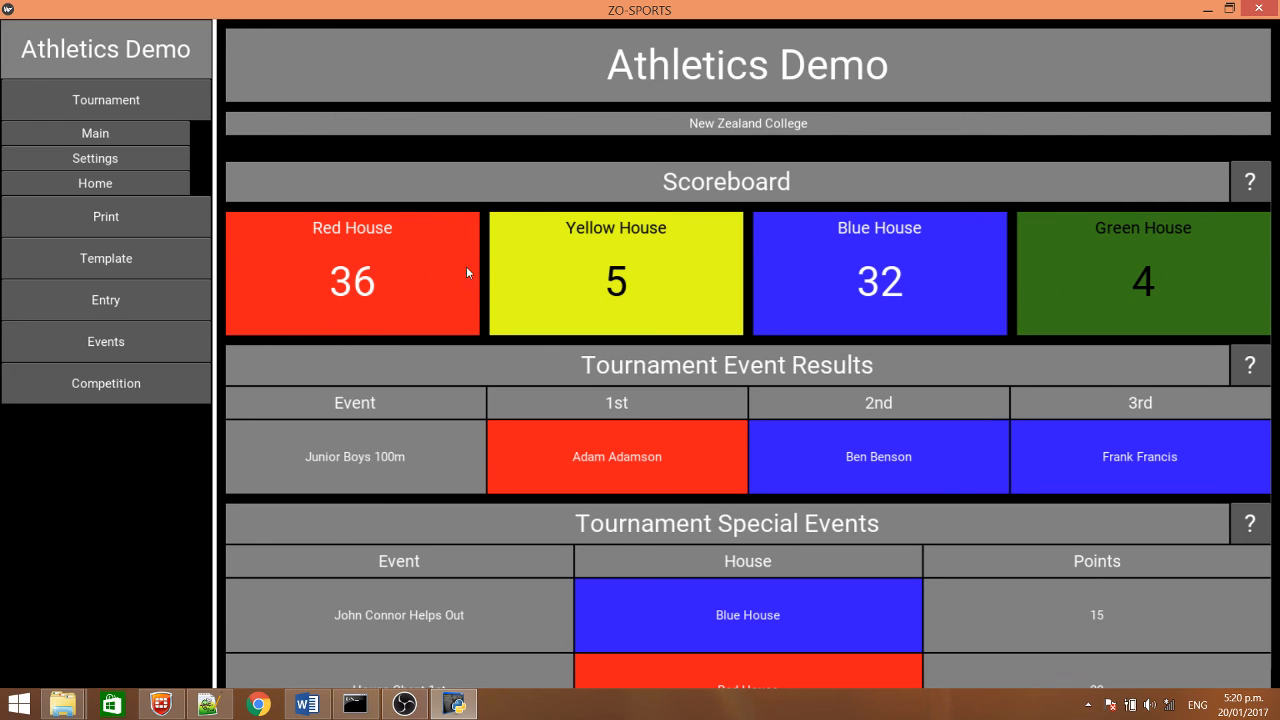
click(441, 284)
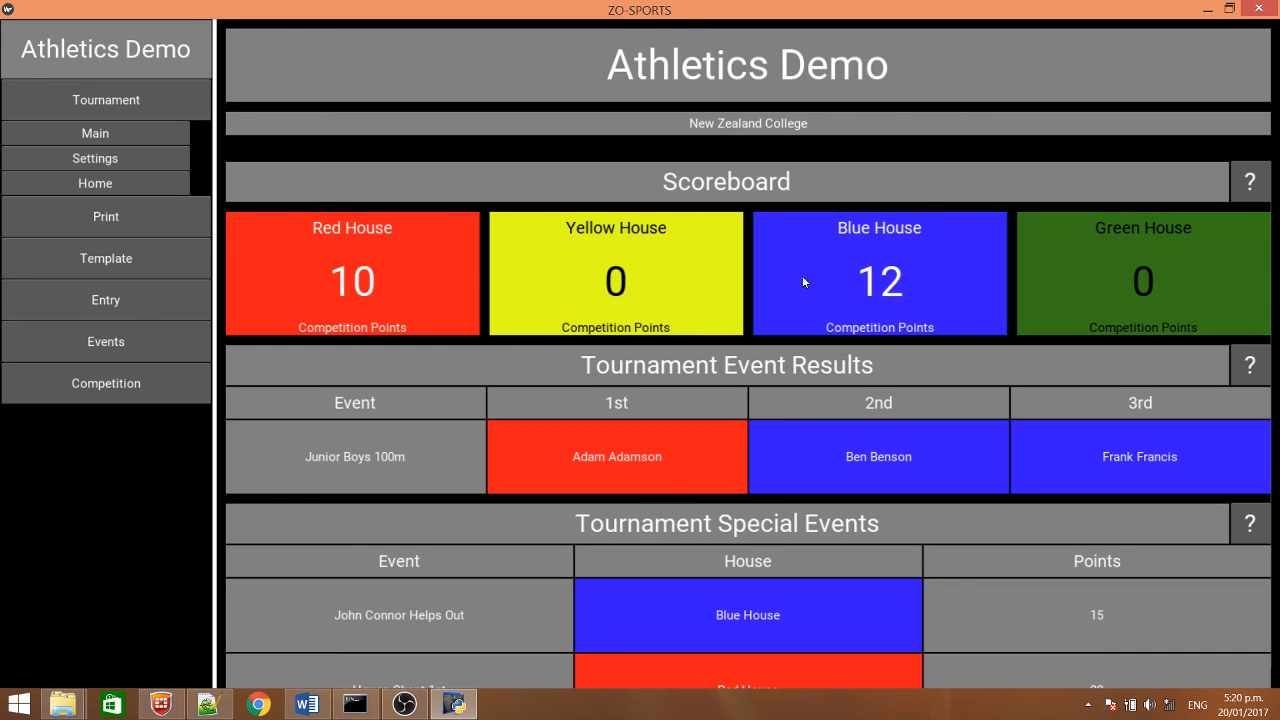
click(411, 258)
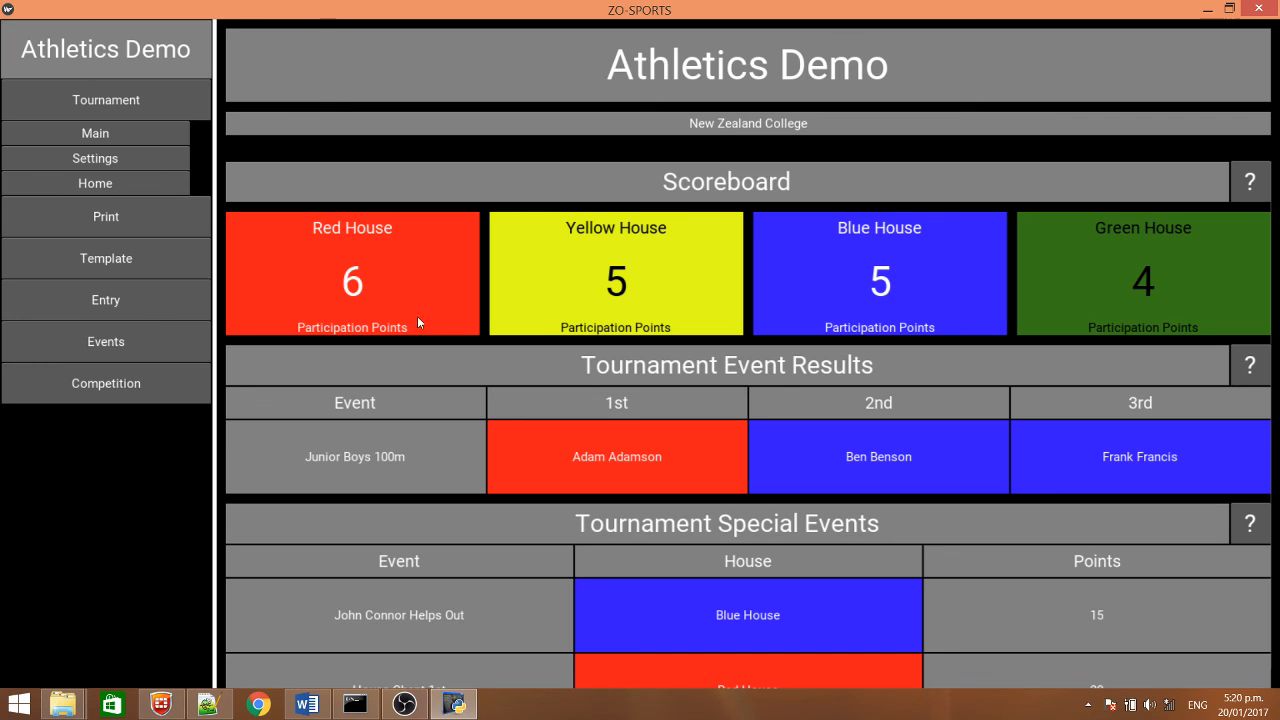
click(428, 283)
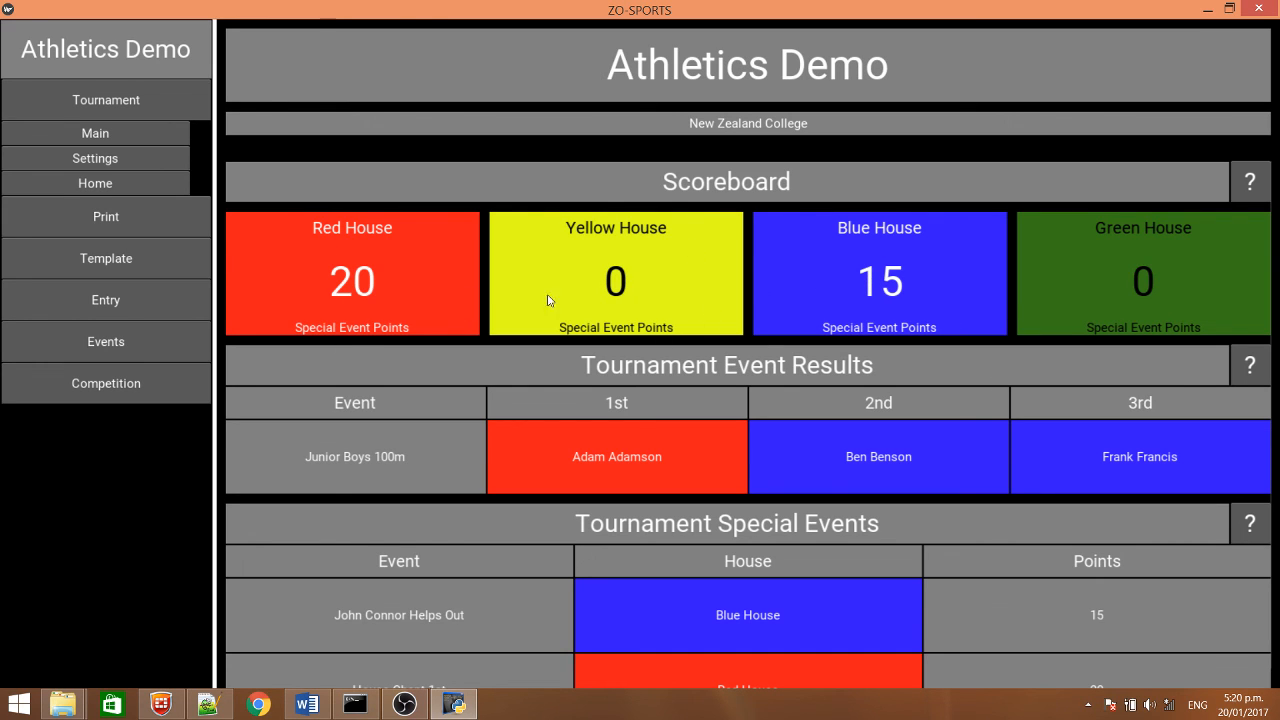
click(342, 288)
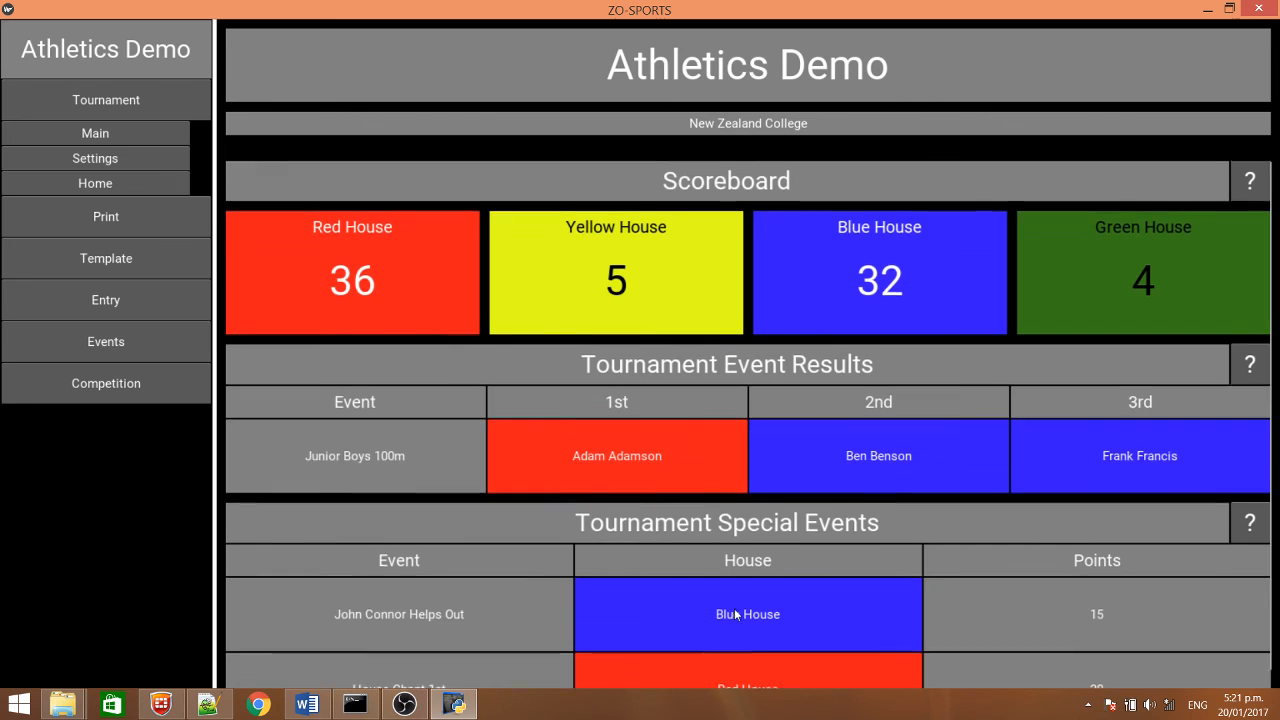
Review the house scoreboard, Tournament Event Results and Tournament Special Events on the main page
scroll(742, 616, down, 3)
scroll(714, 423, up, 3)
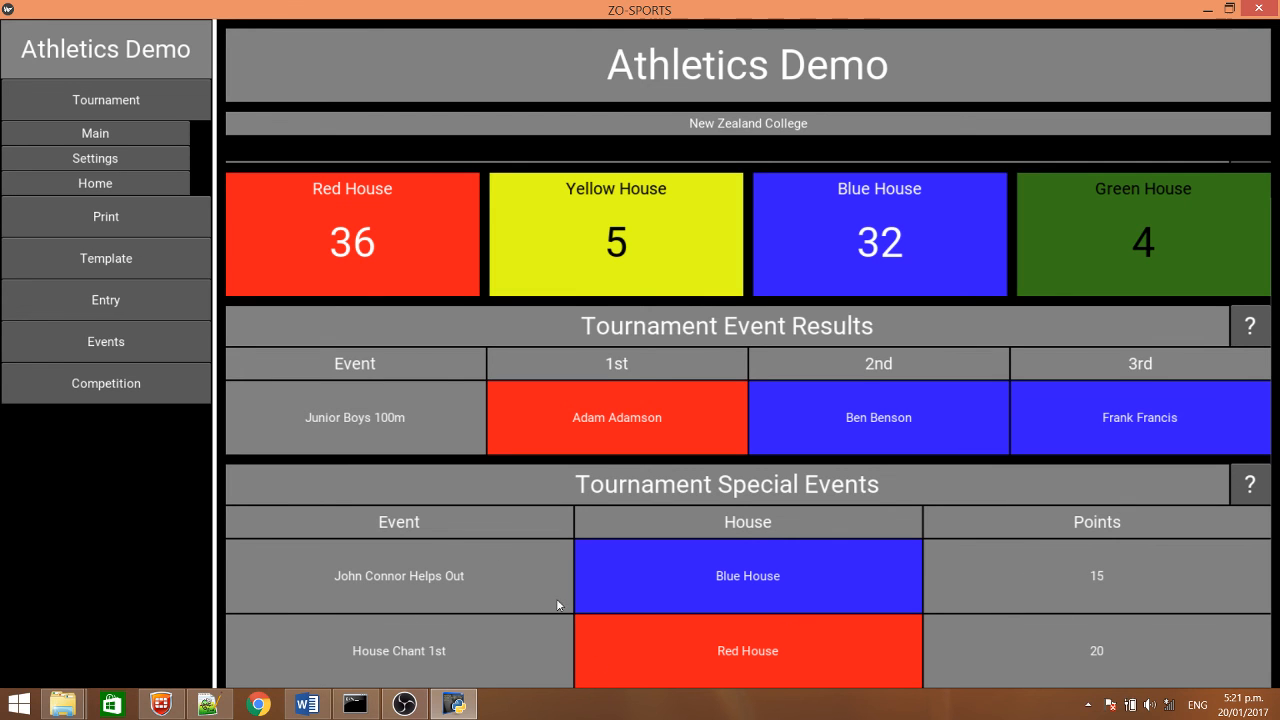
scroll(845, 480, up, 1)
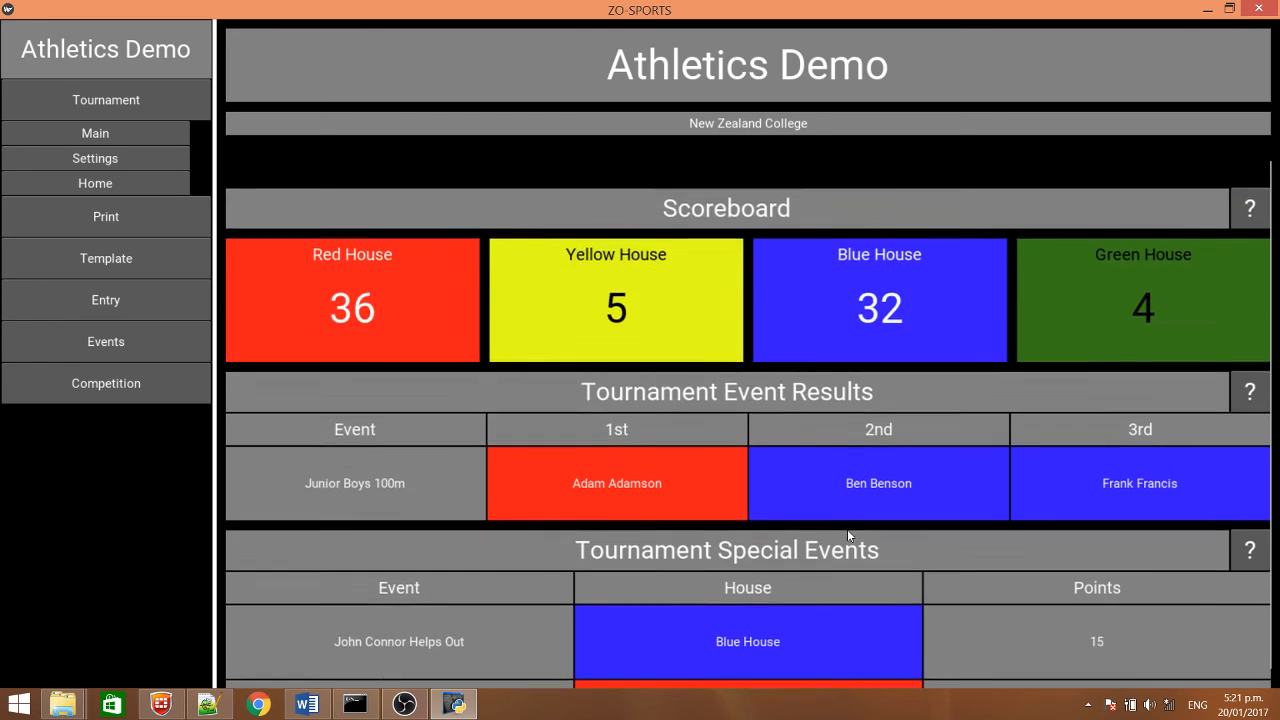
scroll(824, 528, down, 1)
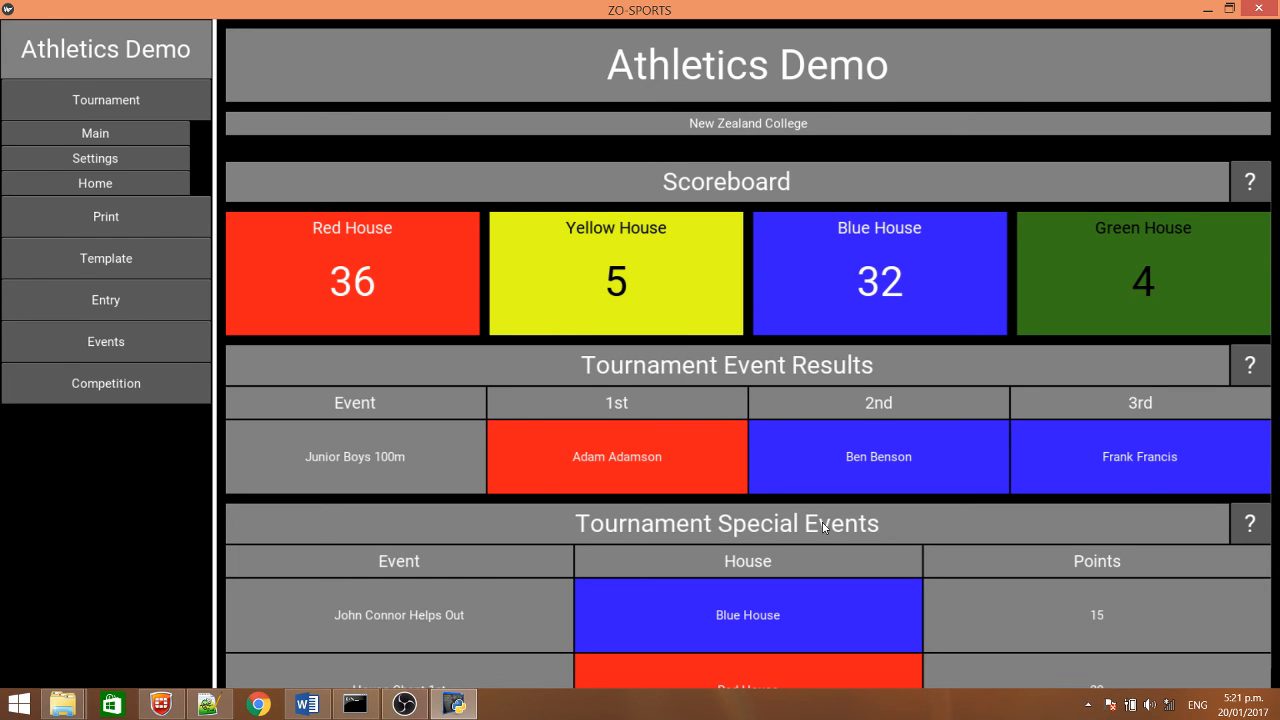
scroll(754, 485, down, 1)
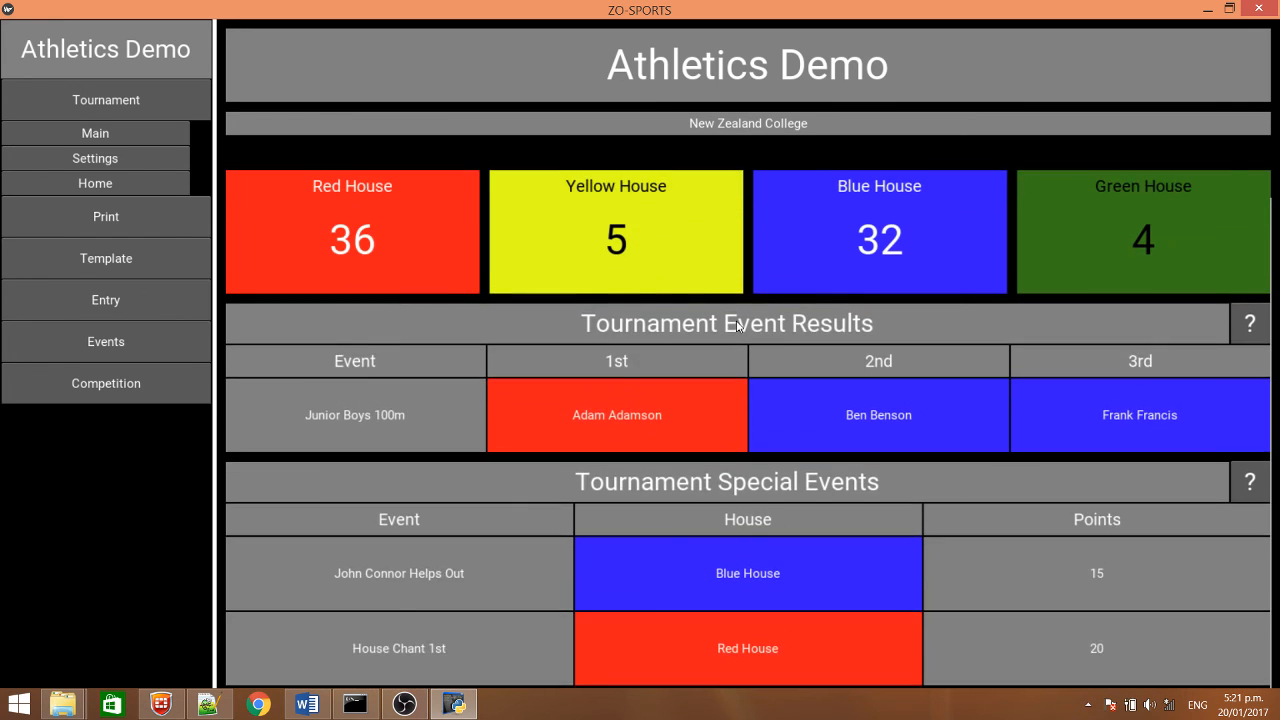
scroll(750, 380, up, 2)
scroll(762, 437, down, 2)
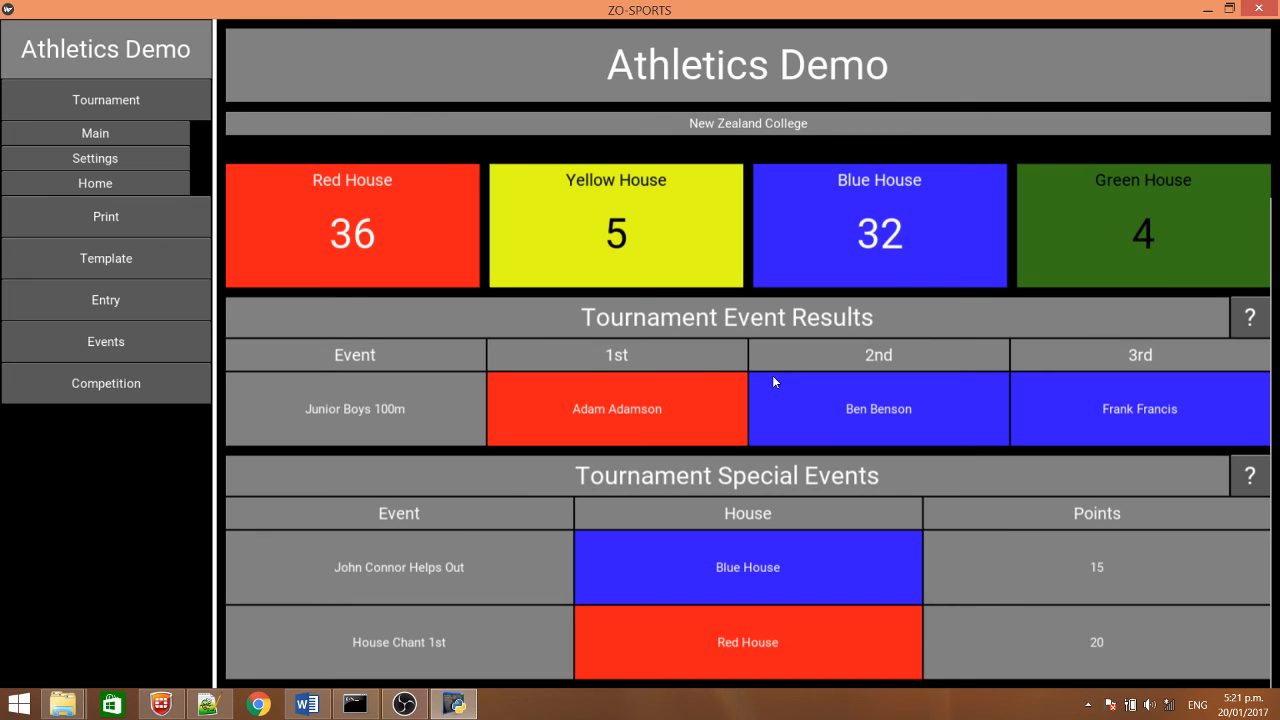
scroll(772, 375, up, 1)
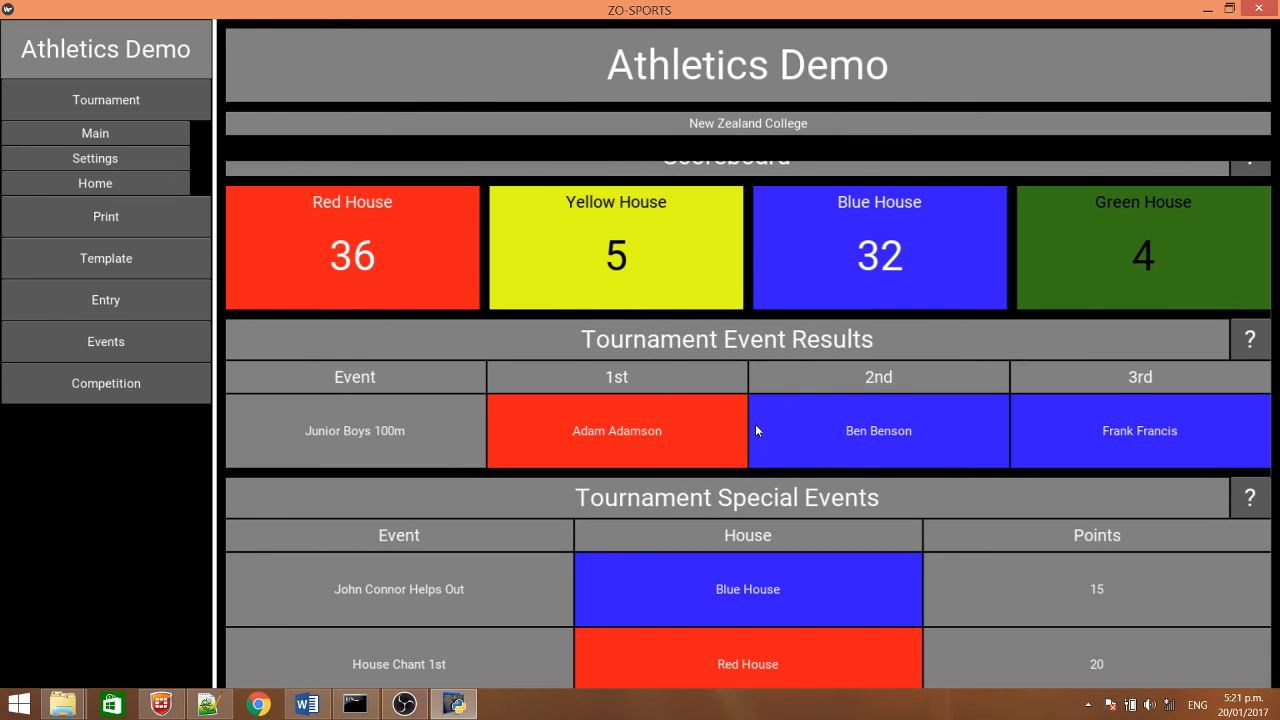
click(400, 706)
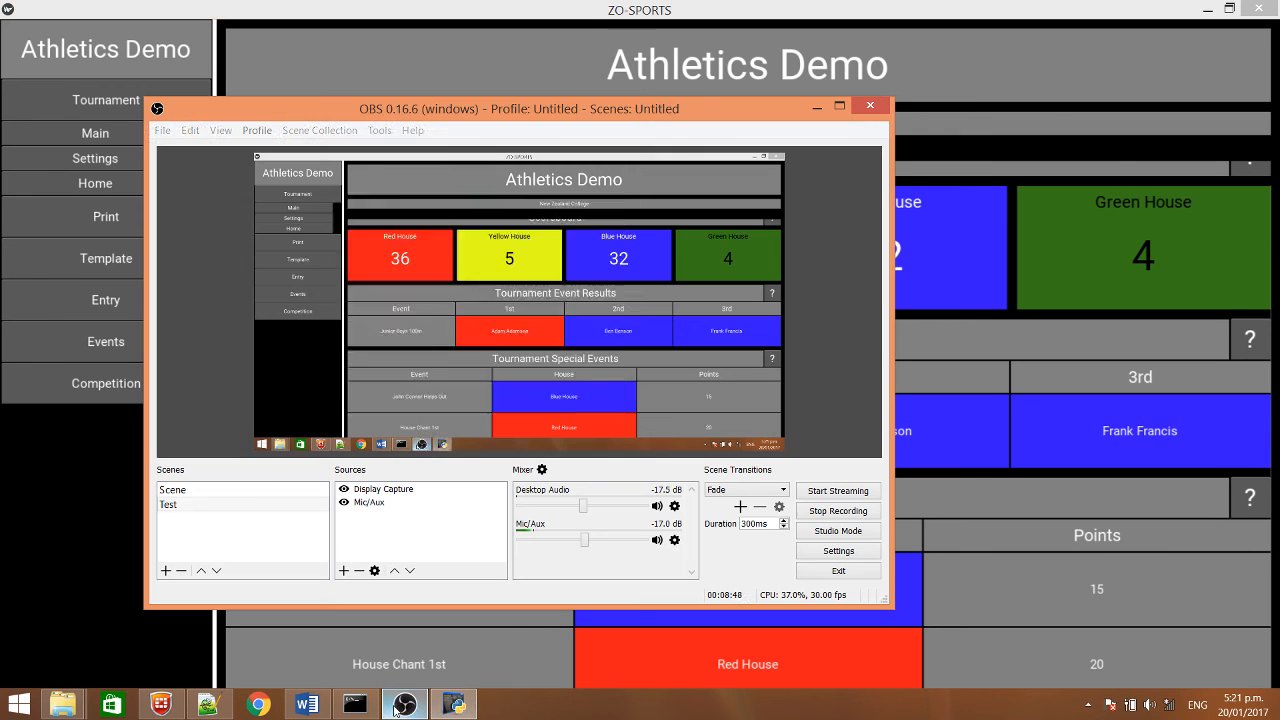